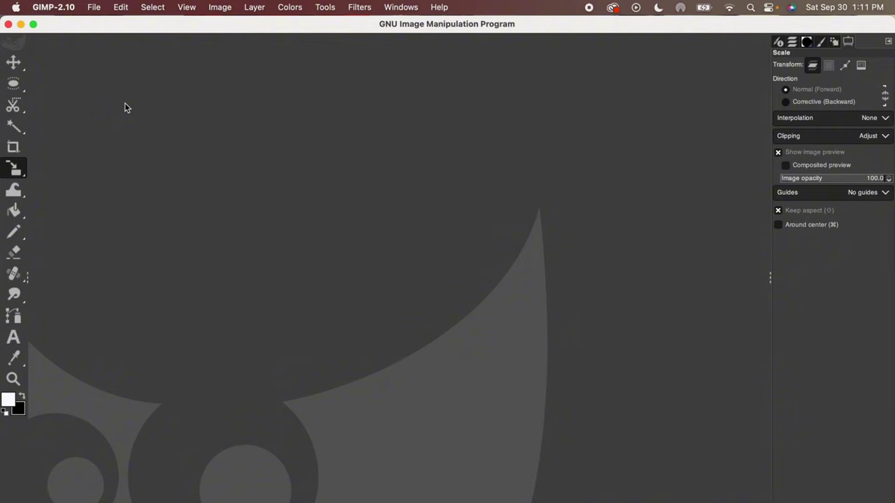
Create a new image from File > New with width 512 px and height 512 px.
{"action": "left_click", "coordinate": [93, 7]}
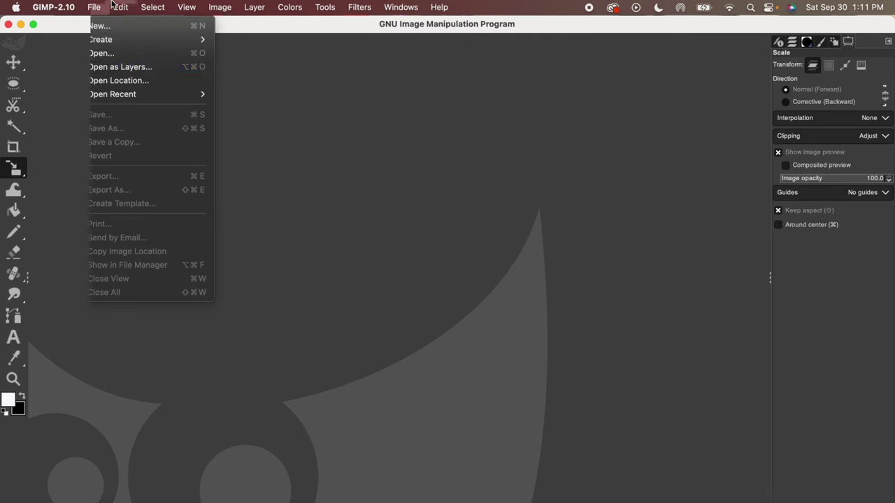
{"action": "left_click", "coordinate": [97, 25]}
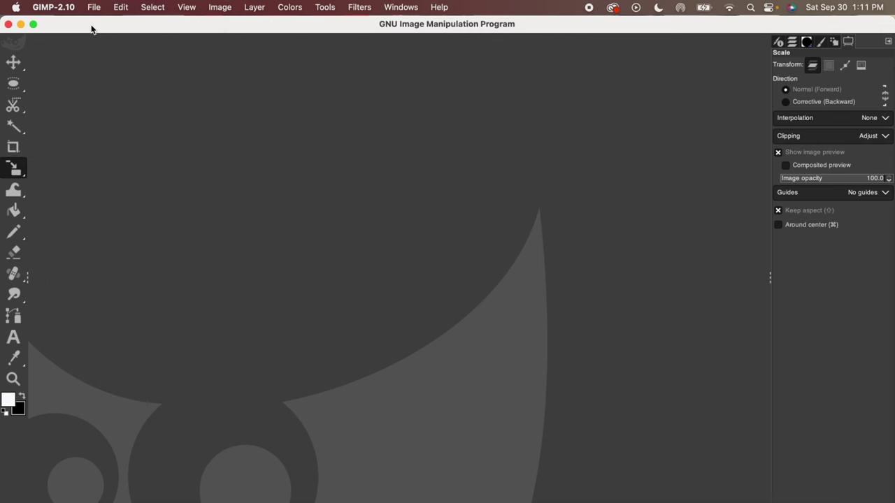
{"action": "double_click", "coordinate": [74, 80]}
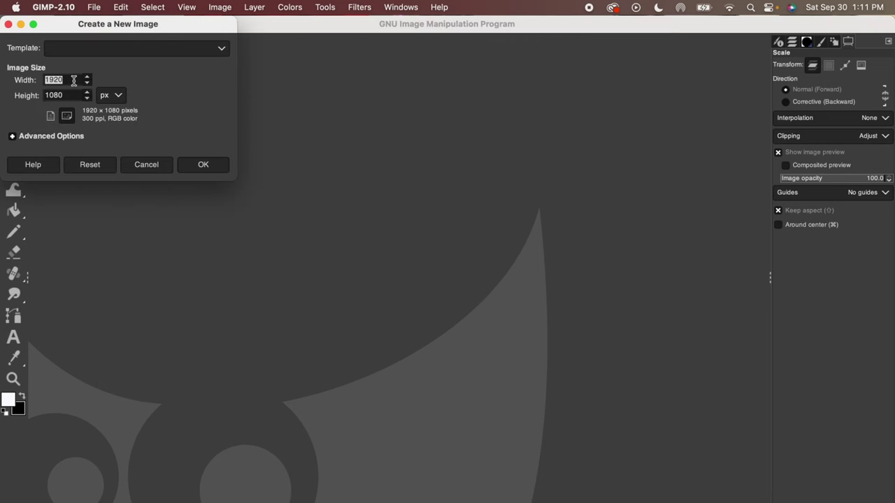
{"action": "type", "text": "5"}
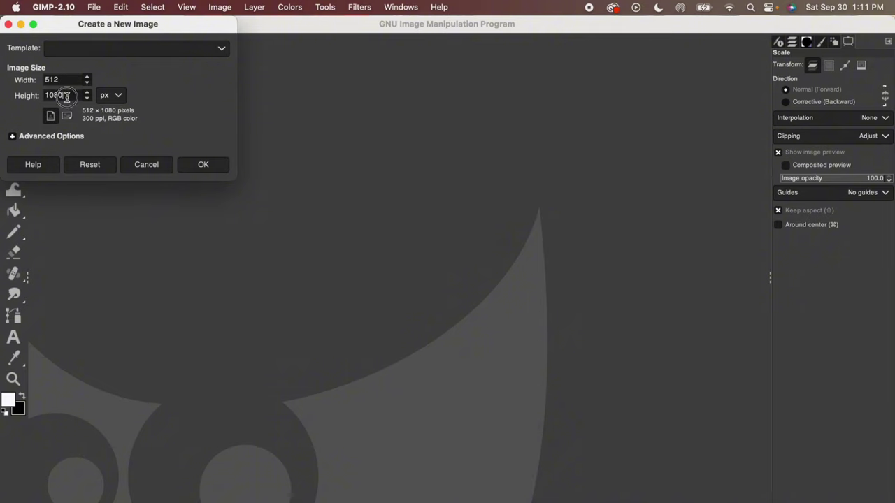
{"action": "double_click", "coordinate": [66, 96]}
{"action": "type", "text": "2"}
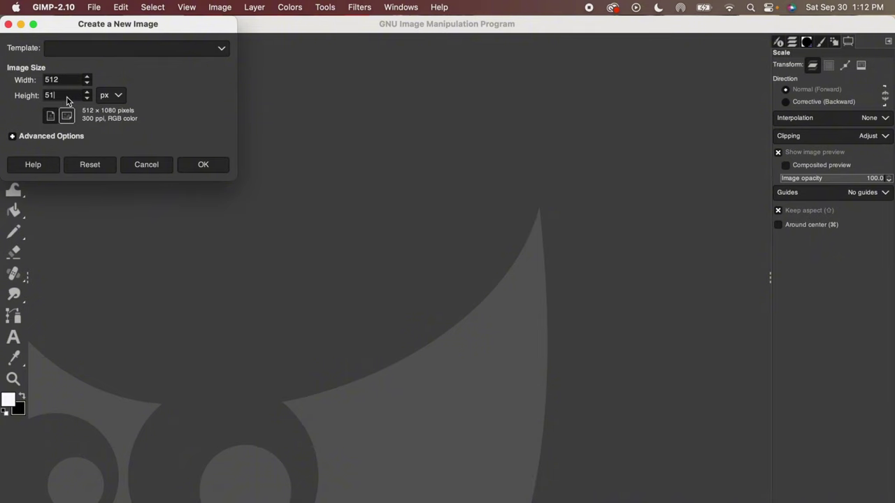
{"action": "left_click", "coordinate": [212, 161]}
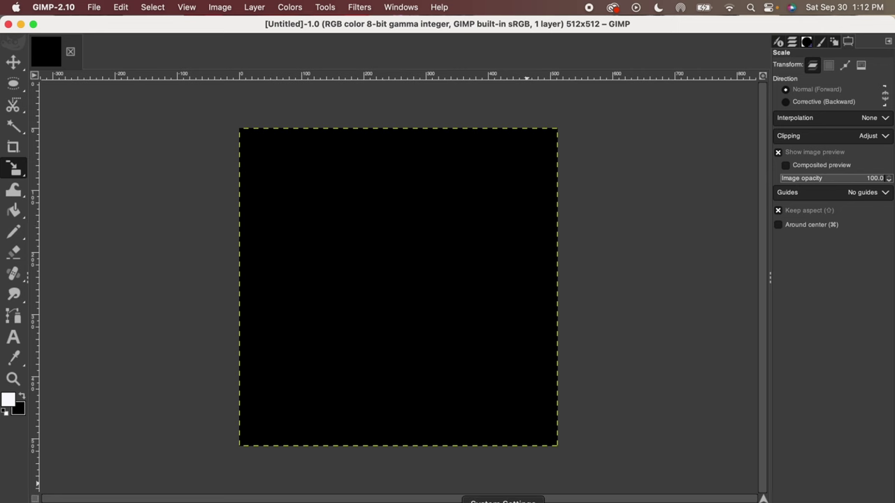
In a new Chrome tab, search Google for 'chain bail' and show image results.
{"action": "left_click", "coordinate": [613, 498]}
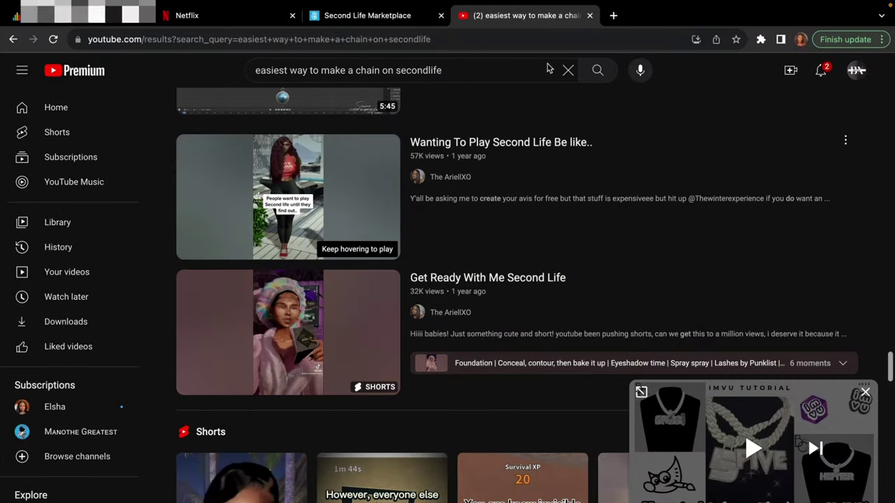
{"action": "left_click", "coordinate": [611, 16]}
{"action": "type", "text": "ch"}
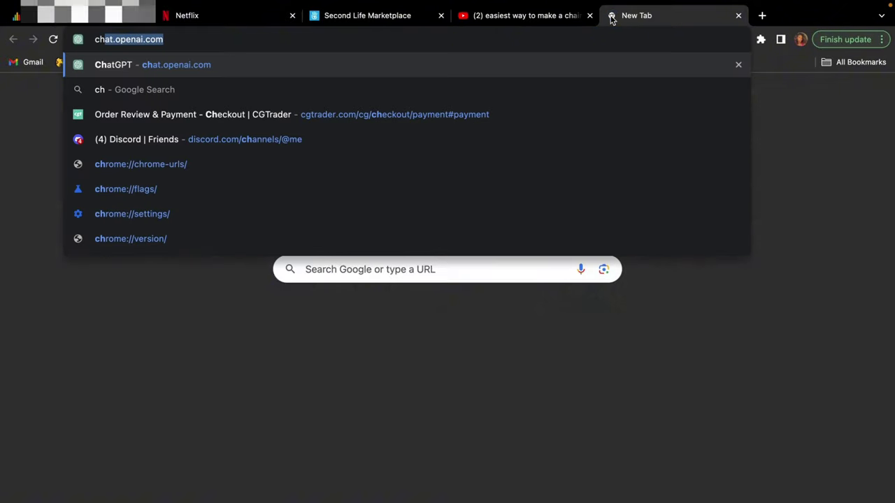
{"action": "type", "text": "ain bail"}
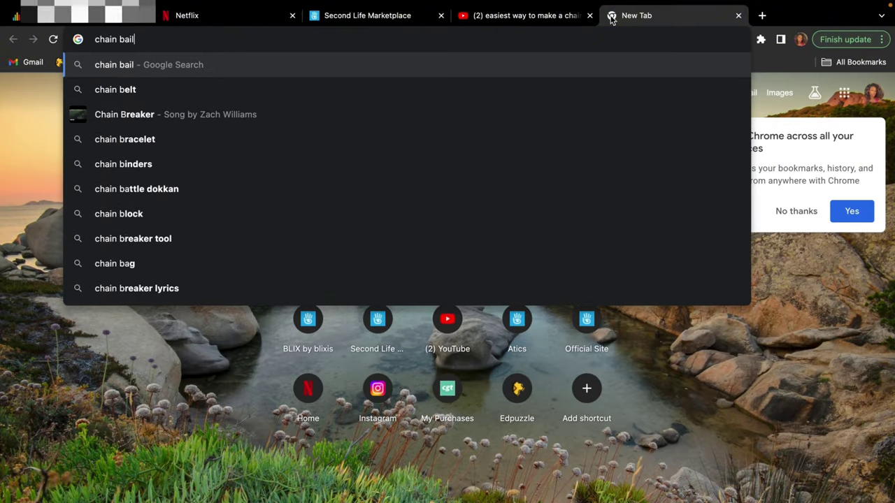
{"action": "key", "text": "Return"}
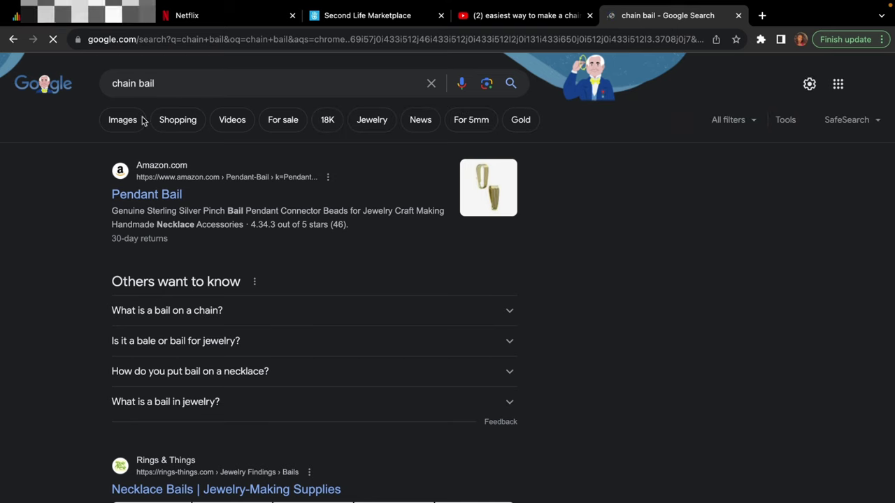
{"action": "left_click", "coordinate": [136, 121]}
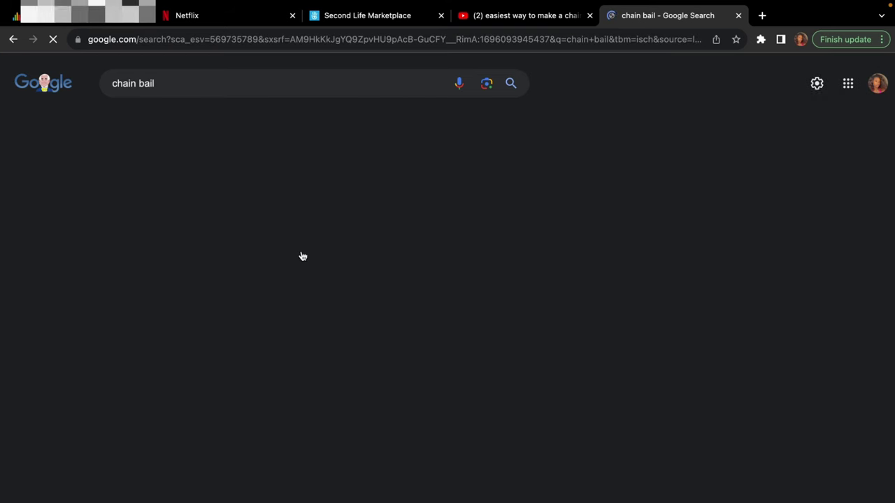
Scroll through the chain bail image results to look at bail designs.
{"action": "scroll", "coordinate": [312, 266], "scroll_direction": "down", "scroll_amount": 3}
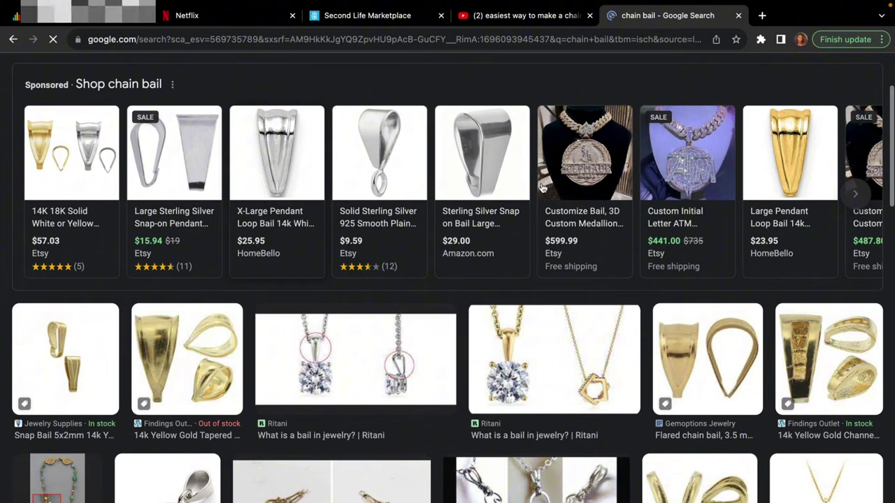
{"action": "scroll", "coordinate": [503, 213], "scroll_direction": "down", "scroll_amount": 7}
{"action": "scroll", "coordinate": [502, 213], "scroll_direction": "up", "scroll_amount": 8}
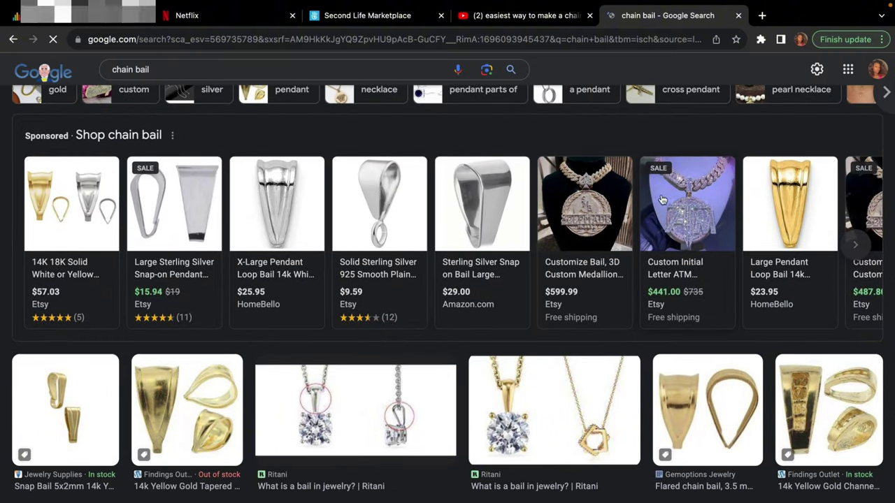
{"action": "mouse_move", "coordinate": [667, 187]}
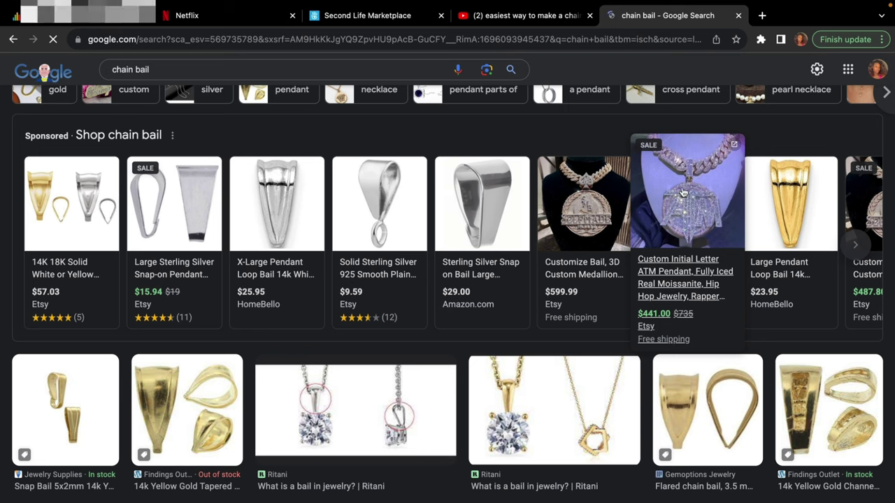
{"action": "scroll", "coordinate": [526, 266], "scroll_direction": "down", "scroll_amount": 6}
{"action": "scroll", "coordinate": [526, 264], "scroll_direction": "down", "scroll_amount": 15}
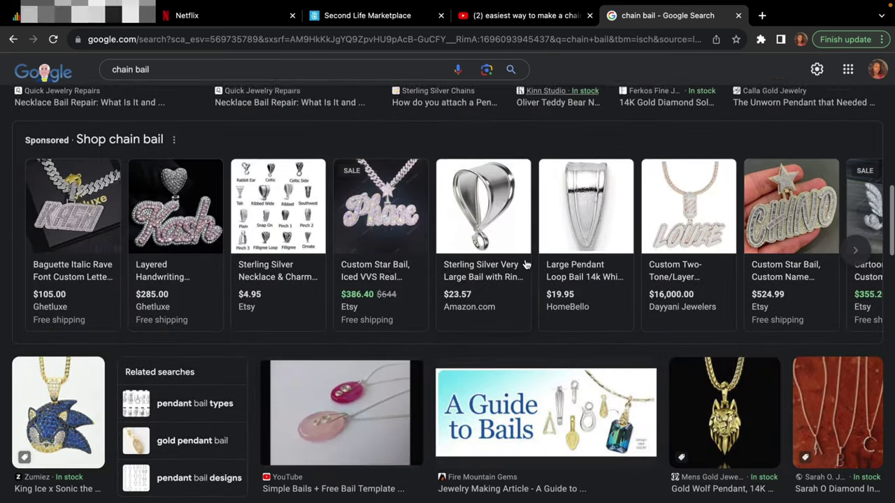
{"action": "mouse_move", "coordinate": [449, 265]}
{"action": "mouse_move", "coordinate": [178, 210]}
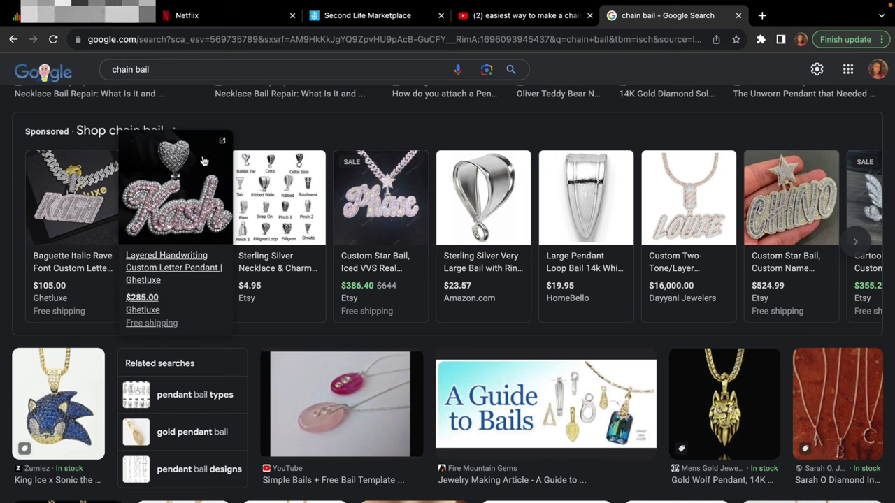
{"action": "mouse_move", "coordinate": [547, 206]}
{"action": "scroll", "coordinate": [547, 207], "scroll_direction": "down", "scroll_amount": 1}
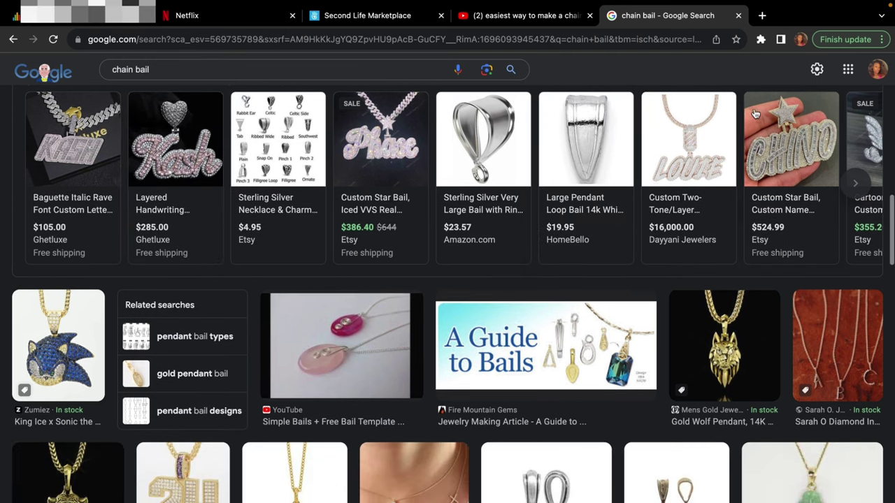
{"action": "mouse_move", "coordinate": [794, 147]}
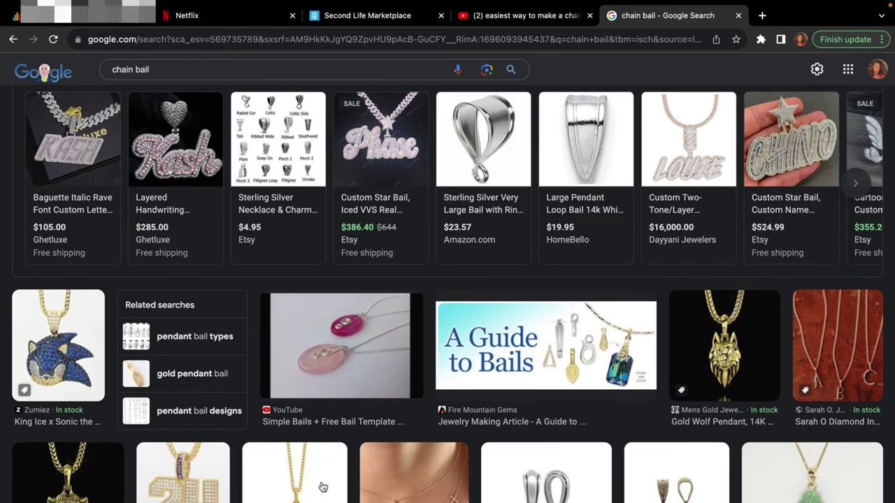
{"action": "scroll", "coordinate": [322, 490], "scroll_direction": "down", "scroll_amount": 3}
{"action": "scroll", "coordinate": [322, 484], "scroll_direction": "down", "scroll_amount": 3}
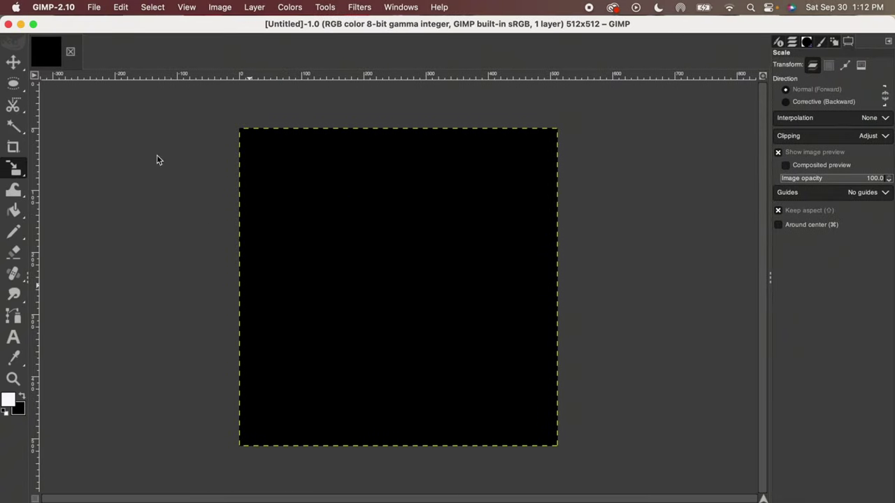
Add the saved chain bail picture as a new layer using File > Open as Layers.
{"action": "left_click", "coordinate": [94, 7]}
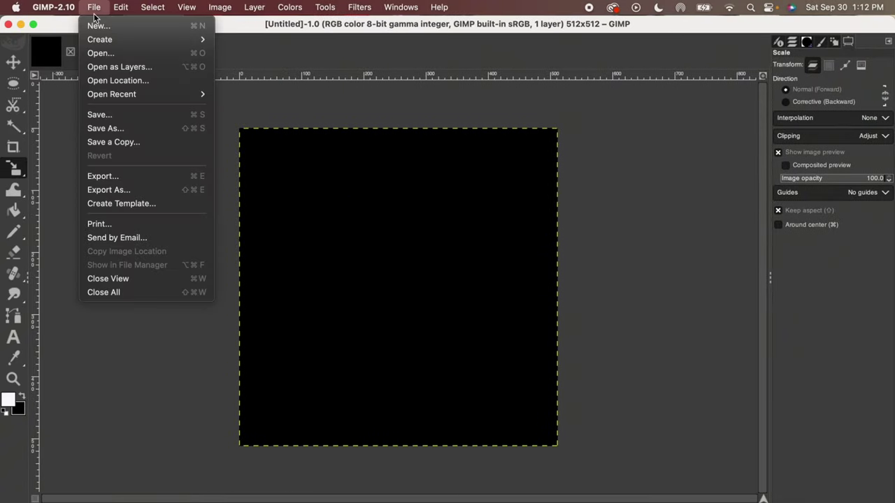
{"action": "left_click", "coordinate": [98, 67]}
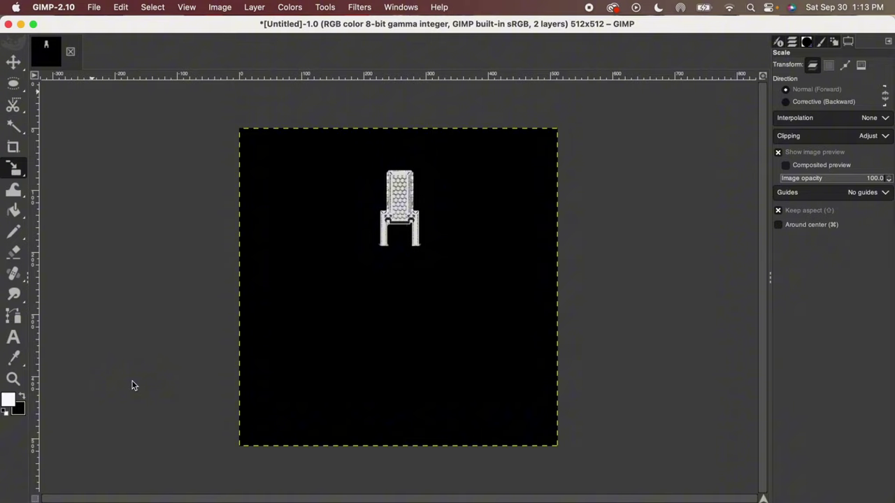
{"action": "key", "text": "ctrl+Right"}
Replace the Chrome address with dafont.com and load the DaFont homepage.
{"action": "left_click", "coordinate": [480, 40]}
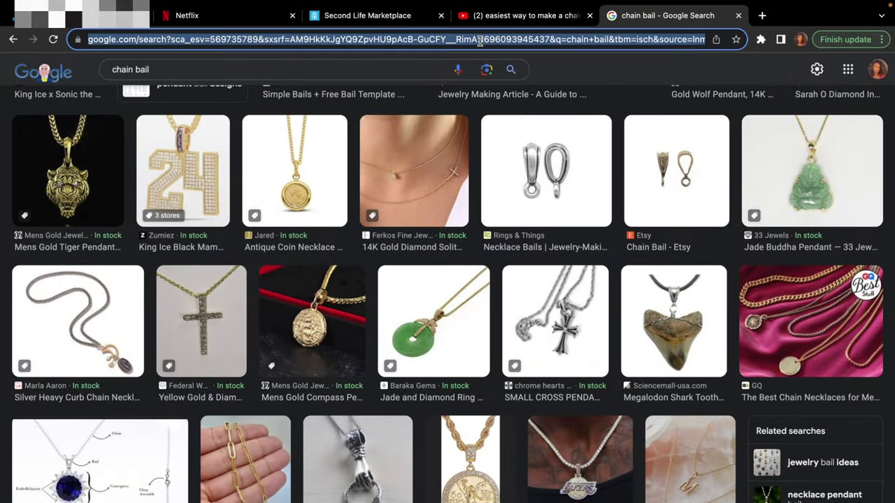
{"action": "key", "text": "BackSpace"}
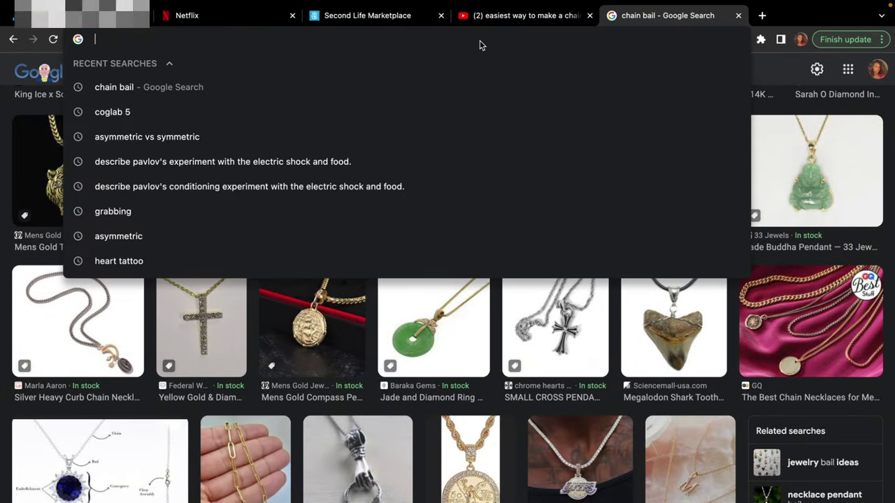
{"action": "type", "text": "dafo"}
{"action": "key", "text": "BackSpace"}
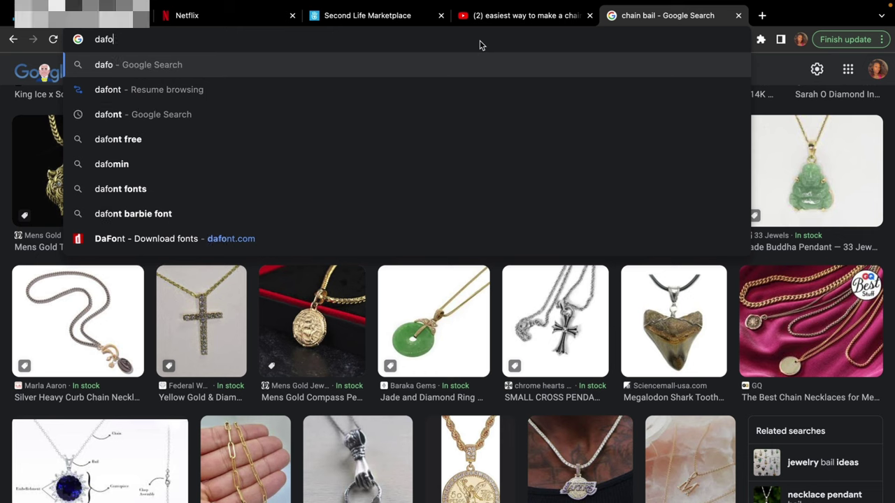
{"action": "type", "text": "jt.com"}
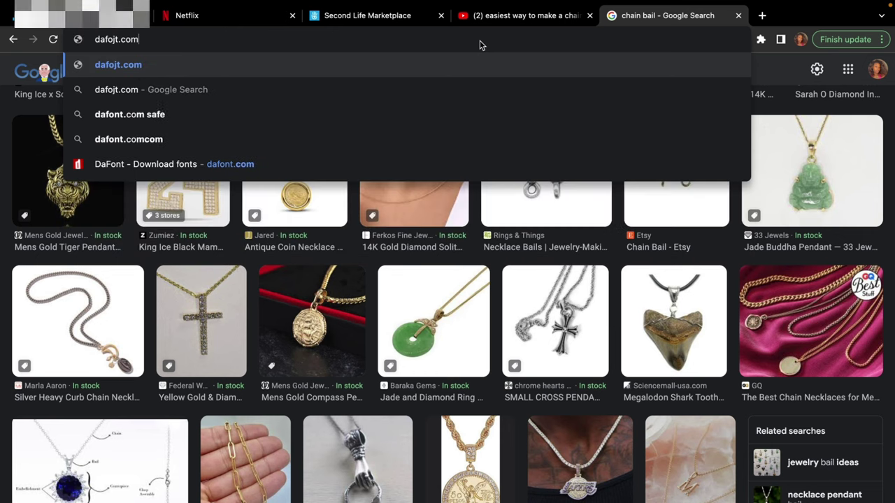
{"action": "key", "text": "Return"}
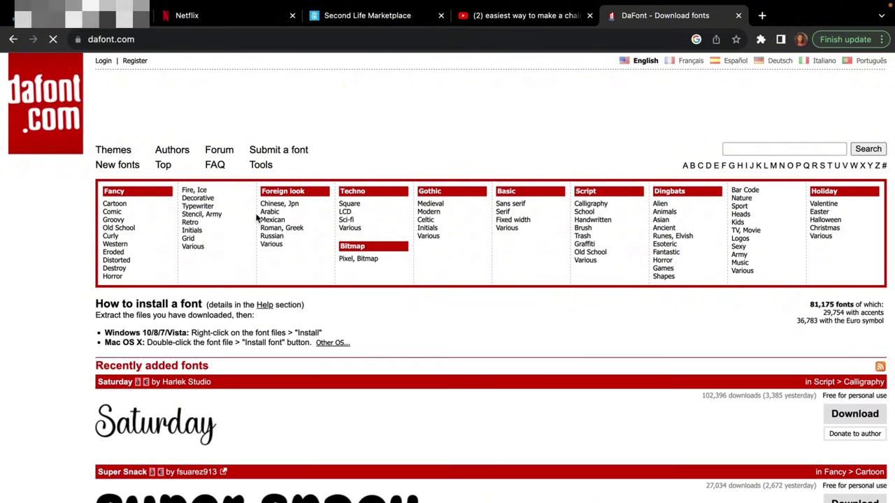
{"action": "scroll", "coordinate": [256, 220], "scroll_direction": "down", "scroll_amount": 7}
{"action": "scroll", "coordinate": [256, 219], "scroll_direction": "up", "scroll_amount": 5}
{"action": "scroll", "coordinate": [256, 220], "scroll_direction": "up", "scroll_amount": 3}
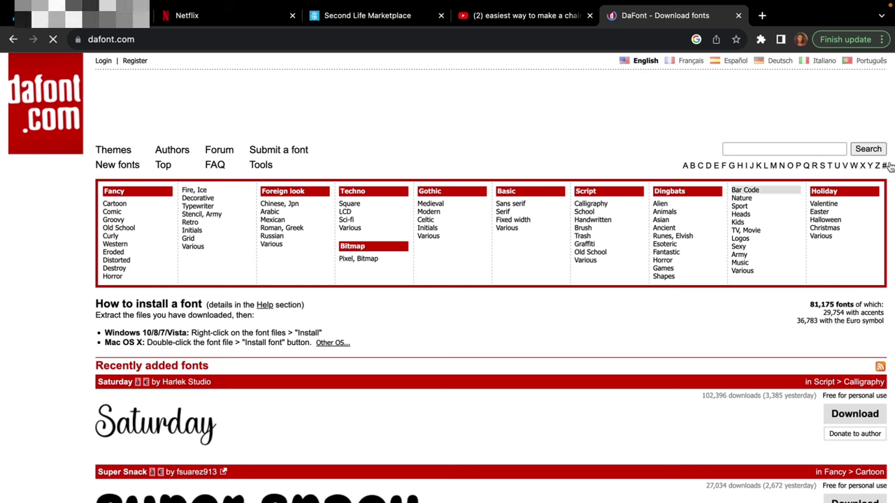
Go to font-generator.com in the current Chrome tab.
{"action": "left_click", "coordinate": [401, 40]}
{"action": "key", "text": "BackSpace"}
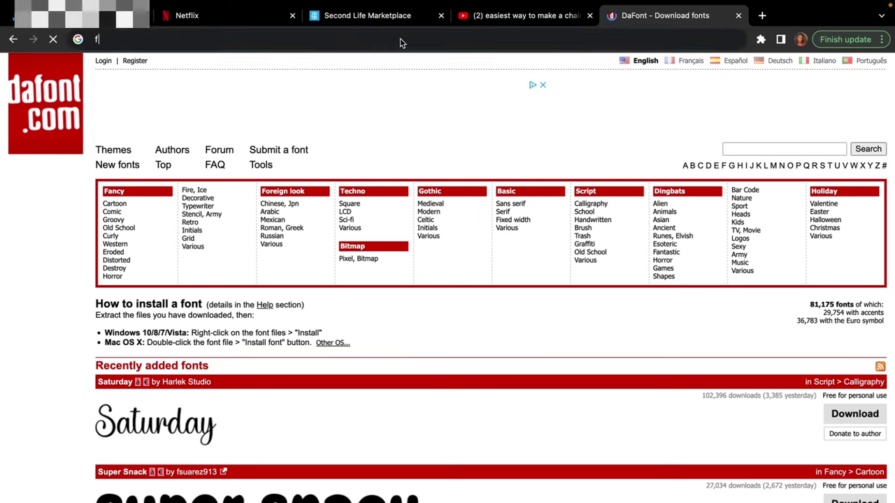
{"action": "type", "text": "font-gen"}
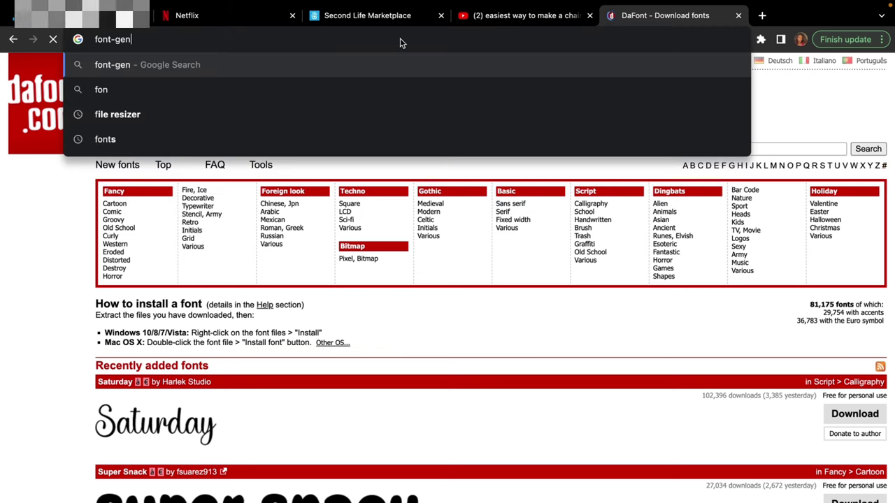
{"action": "type", "text": "erat"}
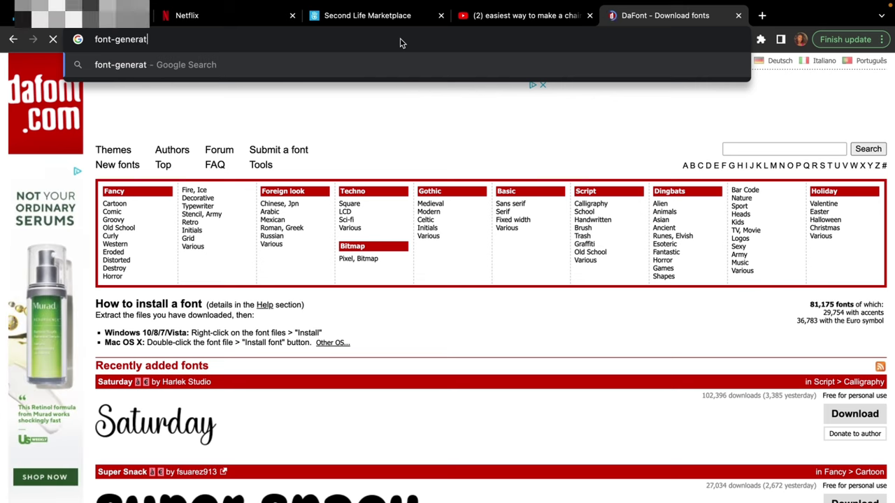
{"action": "type", "text": "or.com"}
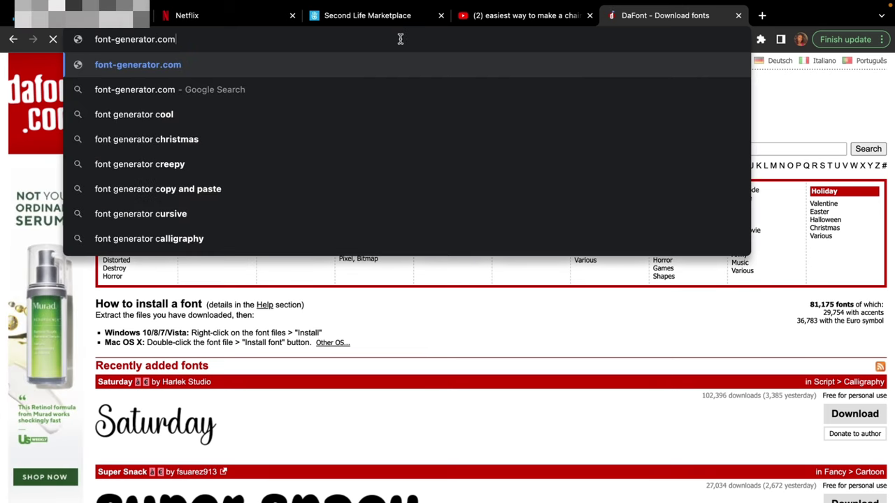
{"action": "key", "text": "Return"}
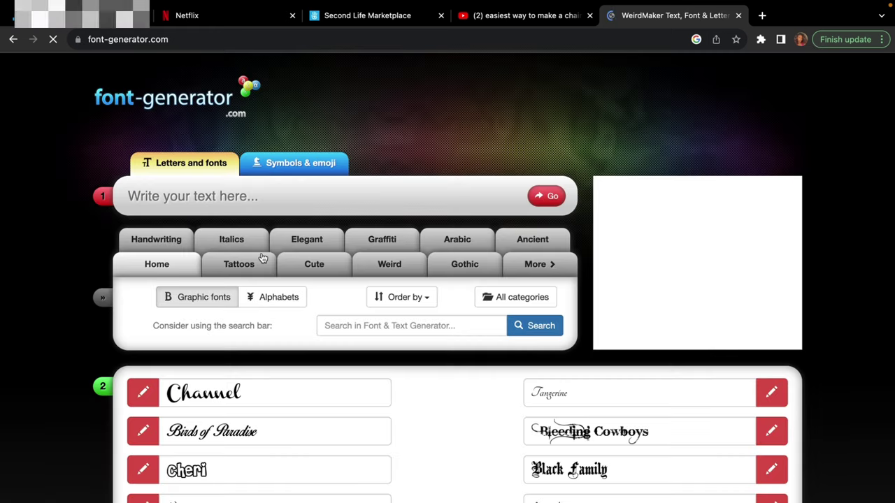
Browse the font list to page 3 and open A Cuchillada for customizing.
{"action": "scroll", "coordinate": [263, 259], "scroll_direction": "down", "scroll_amount": 5}
{"action": "scroll", "coordinate": [263, 259], "scroll_direction": "up", "scroll_amount": 3}
{"action": "scroll", "coordinate": [263, 259], "scroll_direction": "down", "scroll_amount": 6}
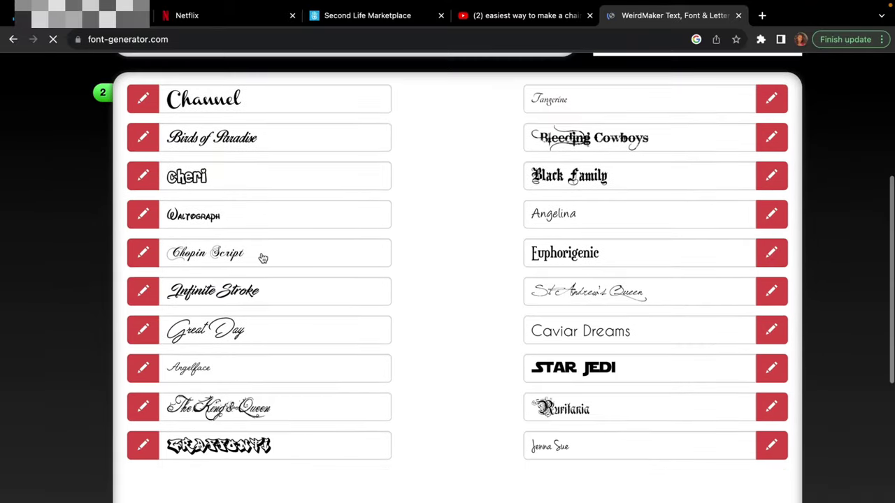
{"action": "scroll", "coordinate": [263, 259], "scroll_direction": "down", "scroll_amount": 3}
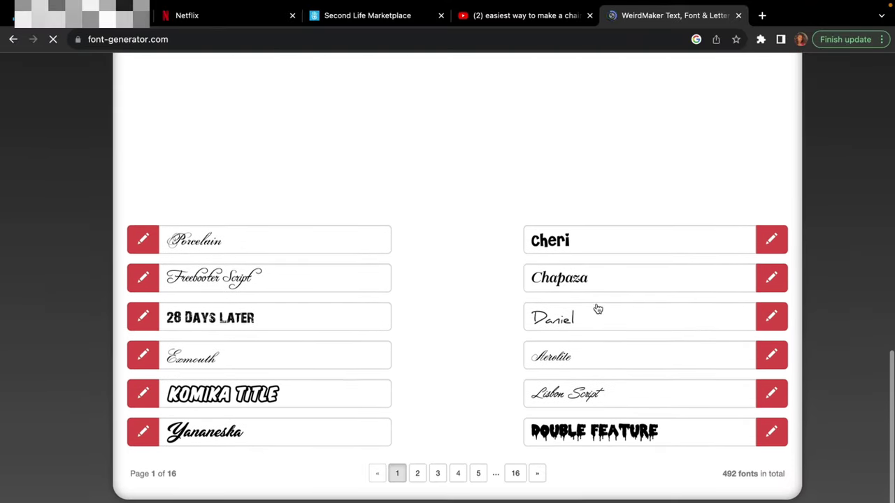
{"action": "scroll", "coordinate": [598, 309], "scroll_direction": "up", "scroll_amount": 4}
{"action": "scroll", "coordinate": [598, 309], "scroll_direction": "up", "scroll_amount": 5}
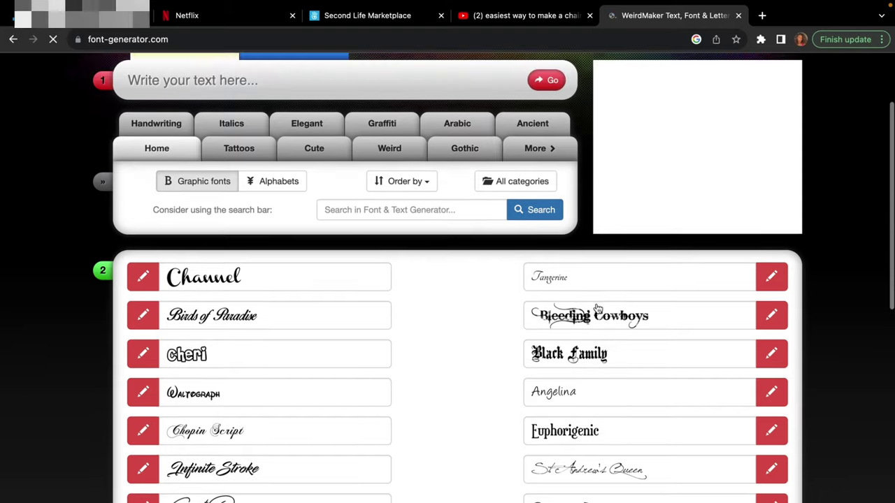
{"action": "scroll", "coordinate": [598, 309], "scroll_direction": "down", "scroll_amount": 3}
{"action": "scroll", "coordinate": [598, 309], "scroll_direction": "down", "scroll_amount": 6}
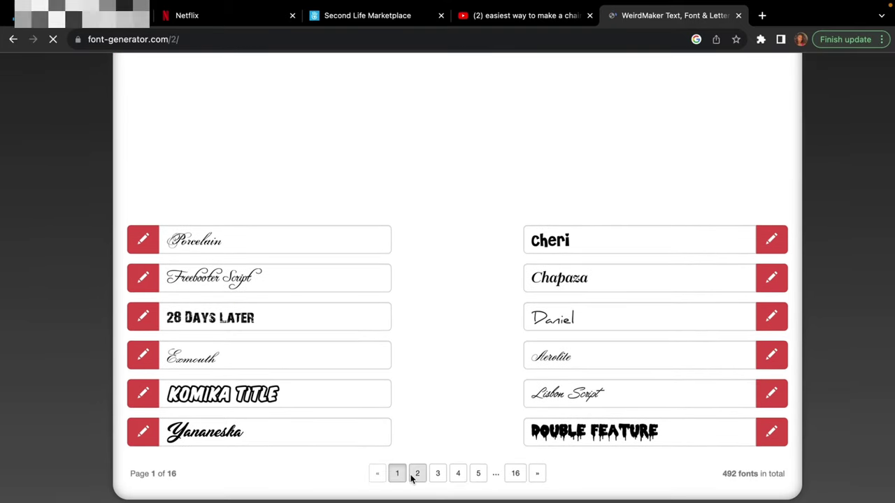
{"action": "scroll", "coordinate": [411, 477], "scroll_direction": "down", "scroll_amount": 4}
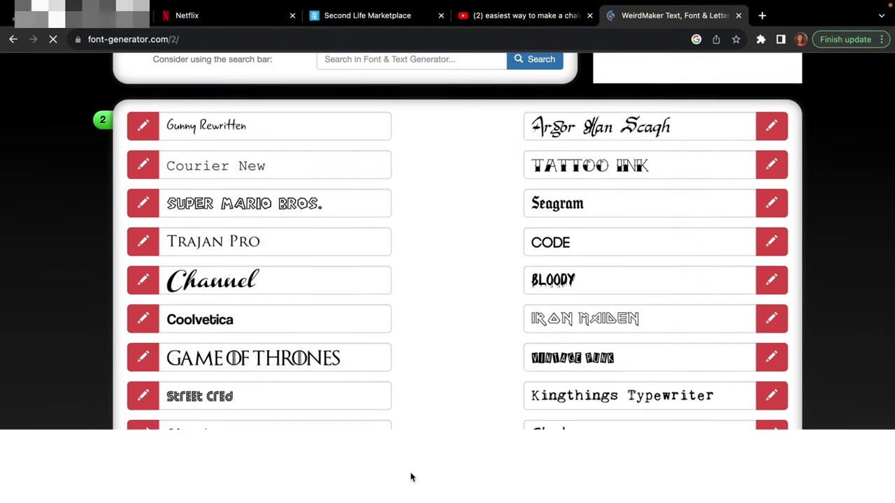
{"action": "scroll", "coordinate": [411, 478], "scroll_direction": "down", "scroll_amount": 1}
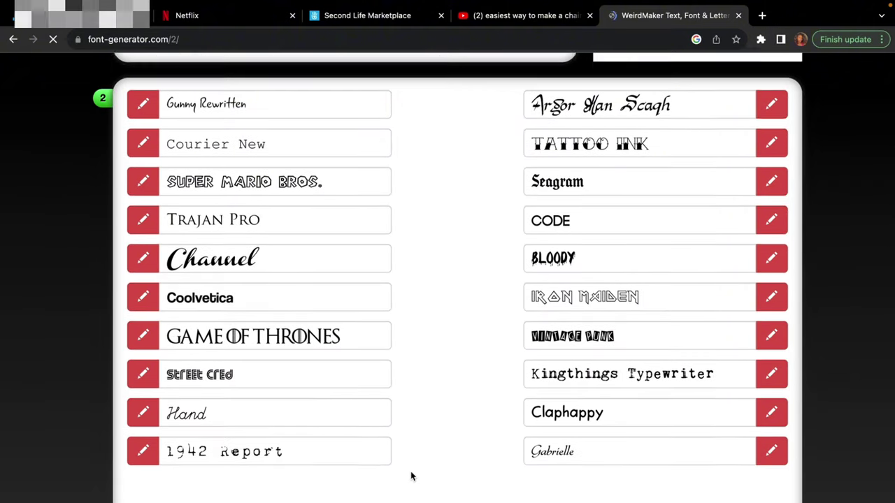
{"action": "scroll", "coordinate": [411, 478], "scroll_direction": "down", "scroll_amount": 5}
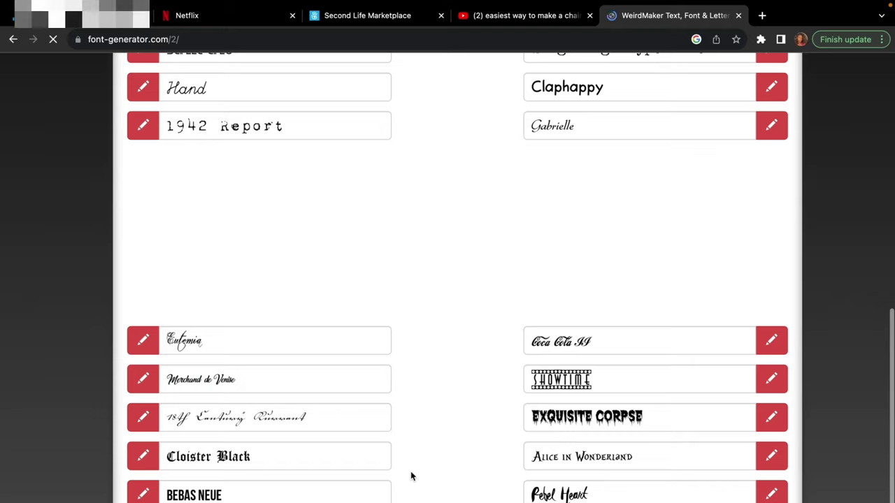
{"action": "scroll", "coordinate": [411, 476], "scroll_direction": "down", "scroll_amount": 2}
{"action": "left_click", "coordinate": [436, 475]}
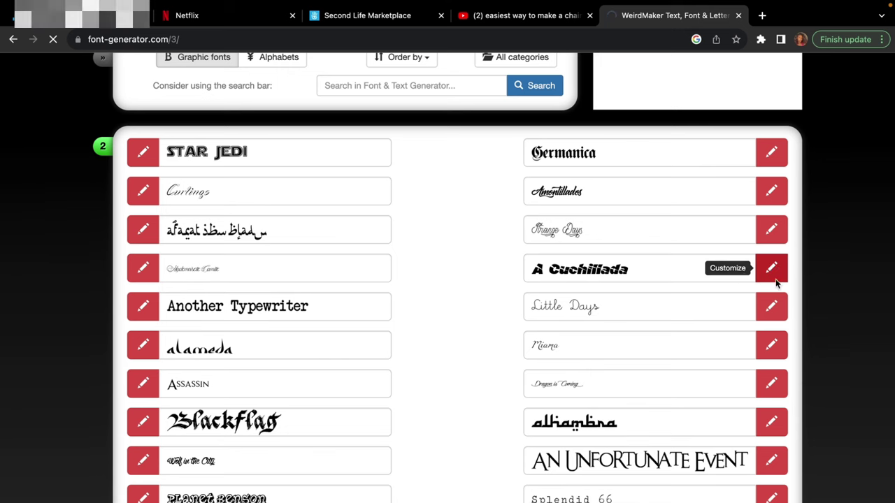
{"action": "left_click", "coordinate": [772, 269]}
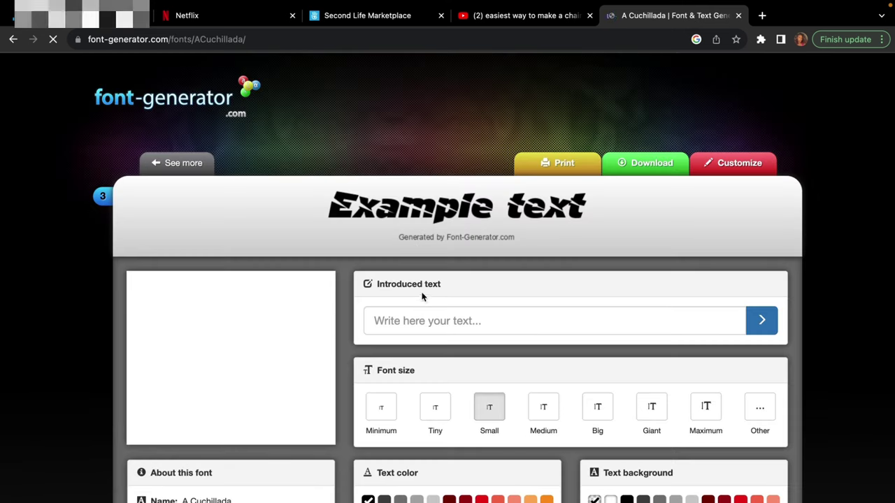
Enter the name Blixis, preview it at Giant size, and download the result as PNG.
{"action": "left_click", "coordinate": [421, 315]}
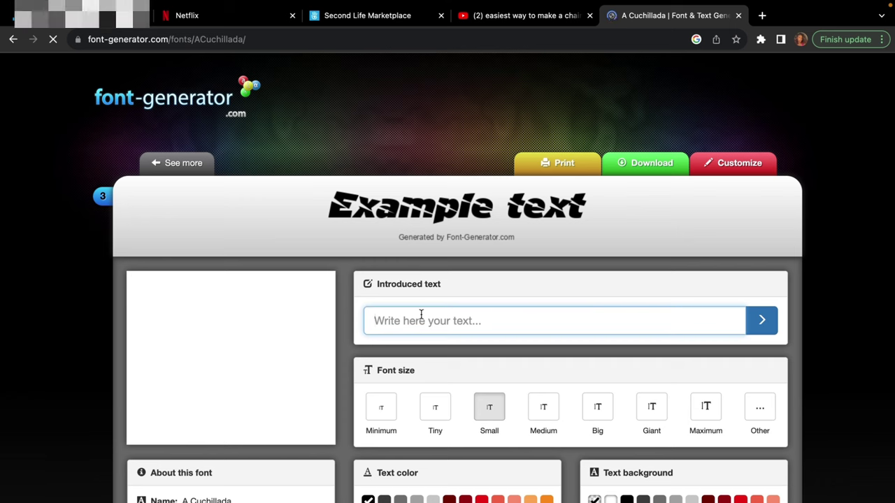
{"action": "type", "text": "Blixis"}
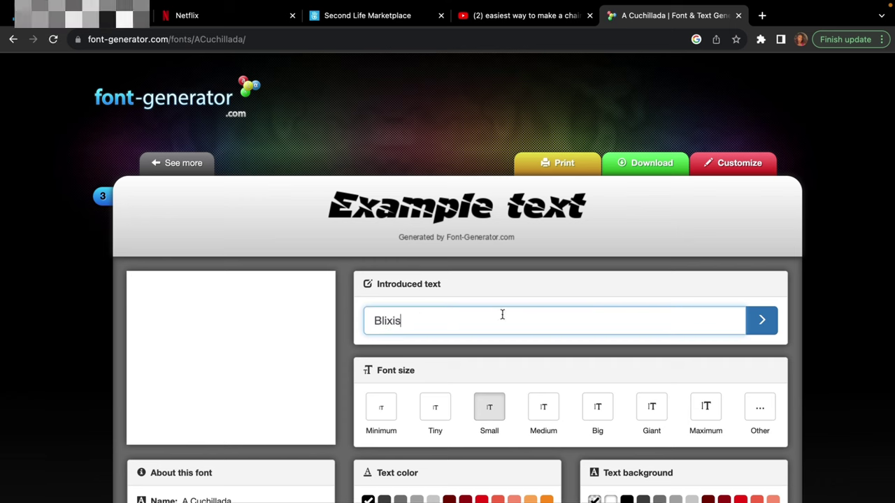
{"action": "left_click", "coordinate": [749, 330]}
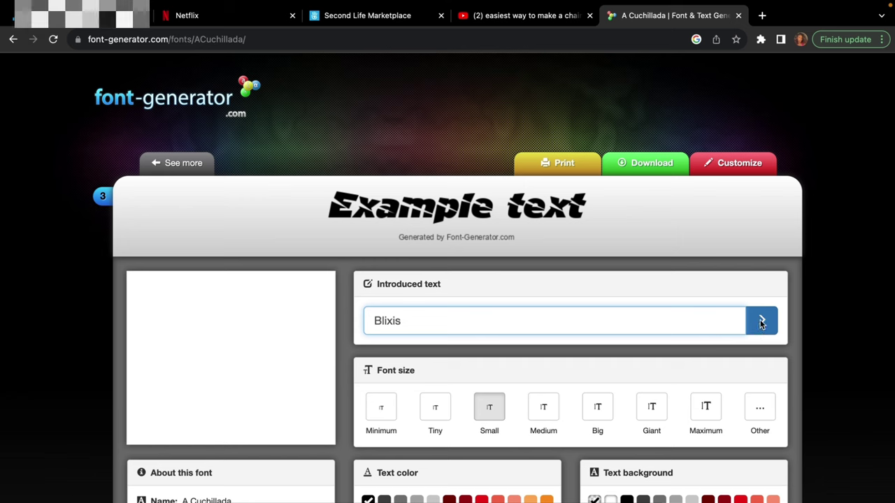
{"action": "left_click", "coordinate": [760, 321]}
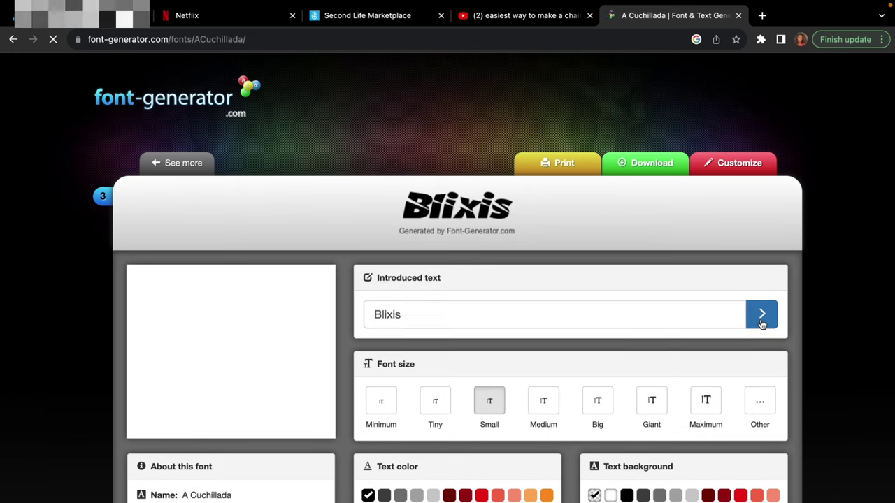
{"action": "left_click", "coordinate": [652, 399]}
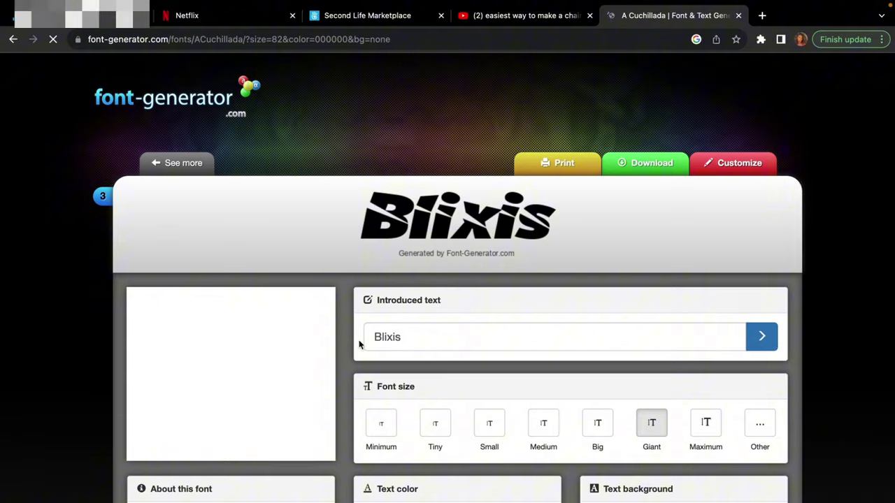
{"action": "scroll", "coordinate": [359, 340], "scroll_direction": "down", "scroll_amount": 5}
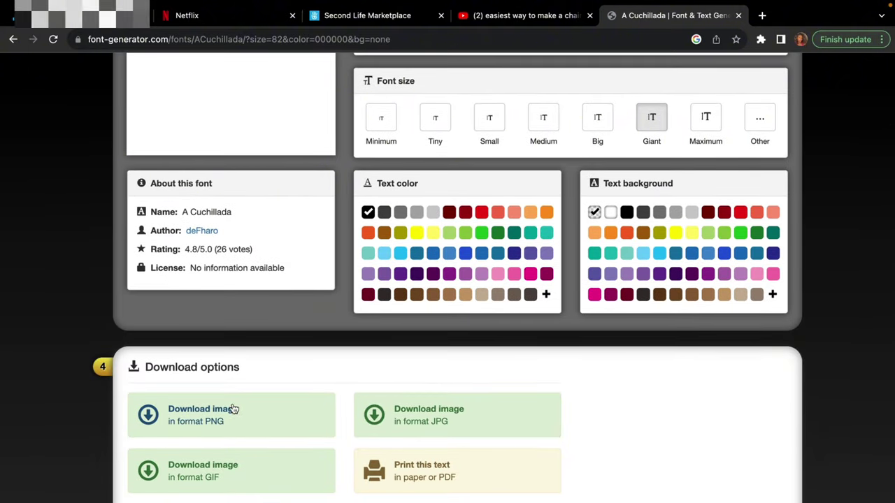
{"action": "left_click", "coordinate": [194, 410]}
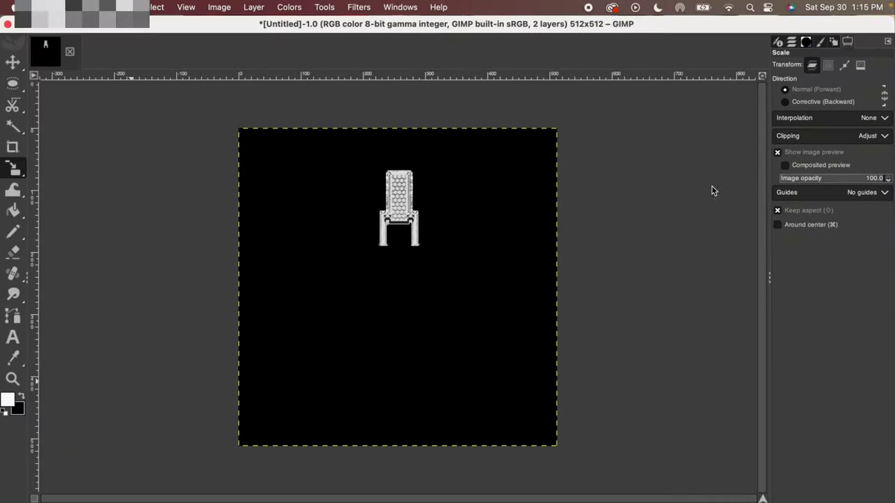
Open generatedtext (5).png and drag its Blixis text into the 512×512 pendant image.
{"action": "left_click", "coordinate": [98, 7]}
{"action": "left_click", "coordinate": [105, 52]}
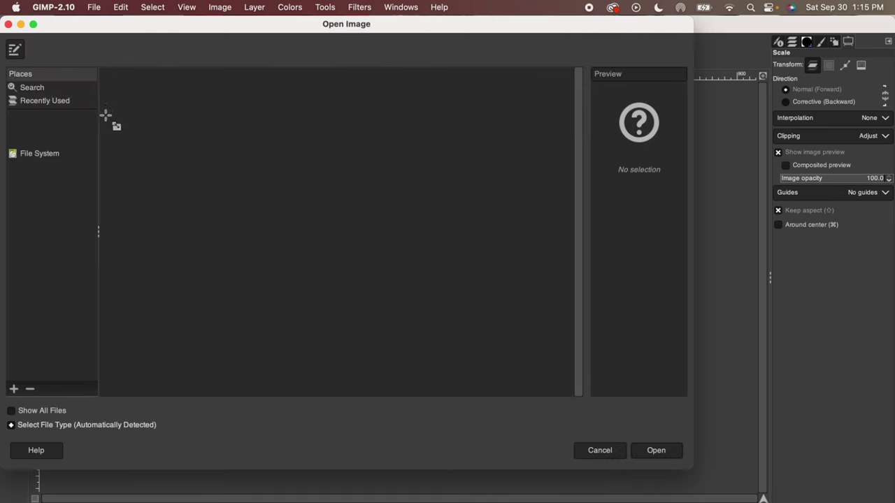
{"action": "left_click", "coordinate": [656, 451]}
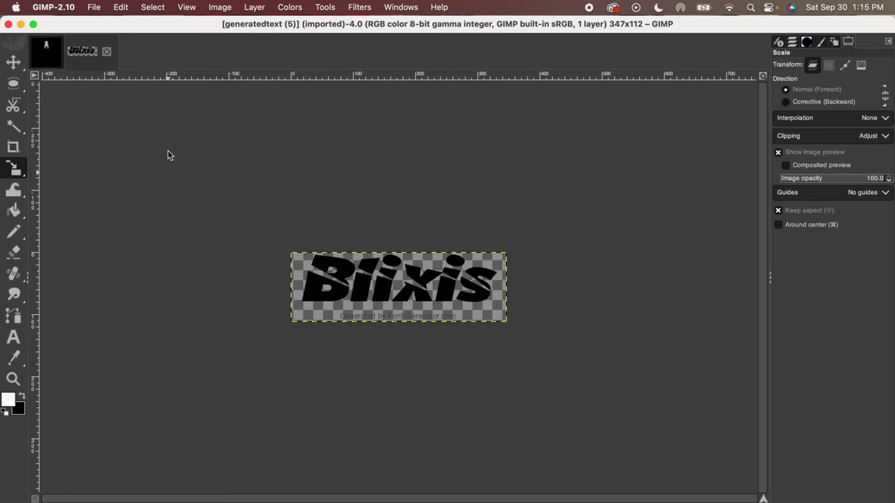
{"action": "left_click", "coordinate": [13, 62]}
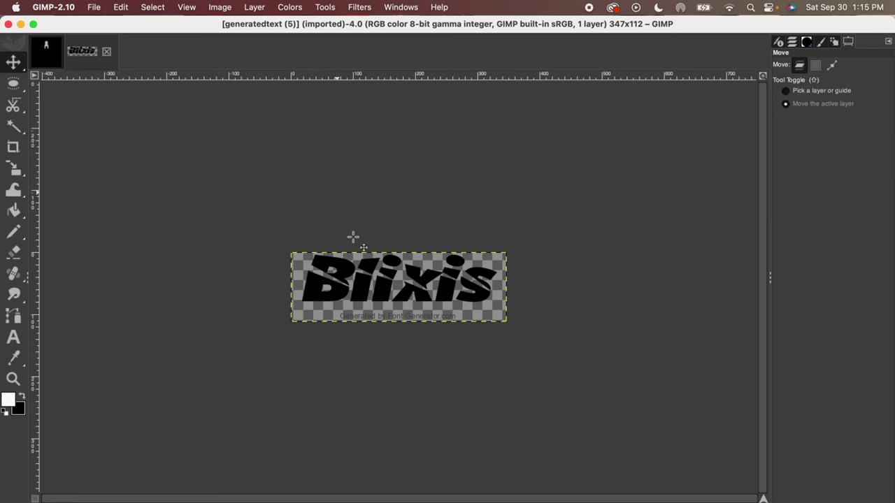
{"action": "left_click_drag", "start_coordinate": [395, 268], "coordinate": [395, 284]}
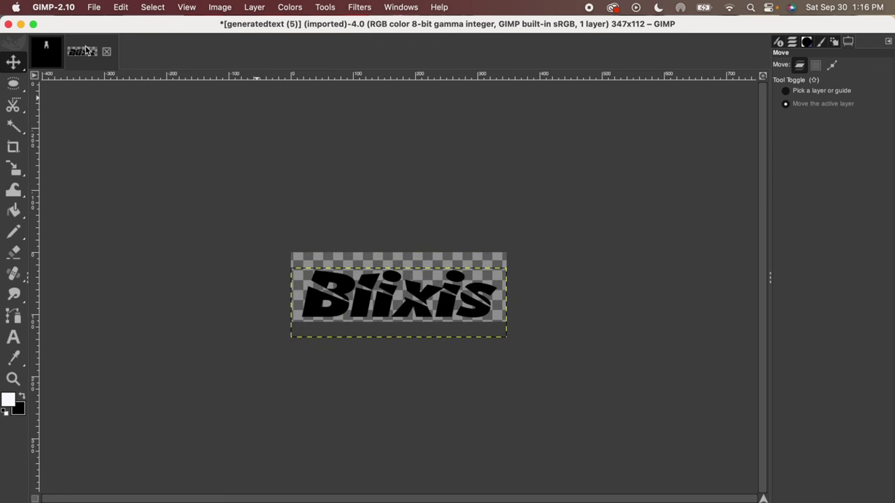
{"action": "left_click_drag", "start_coordinate": [85, 50], "coordinate": [393, 278]}
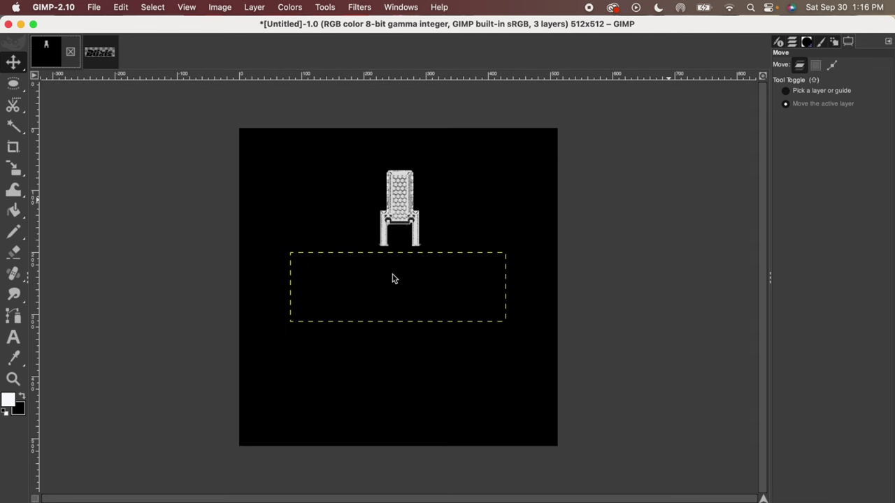
Colorize the Blixis text layer with Lightness 1.000 to turn the lettering white.
{"action": "left_click", "coordinate": [792, 42]}
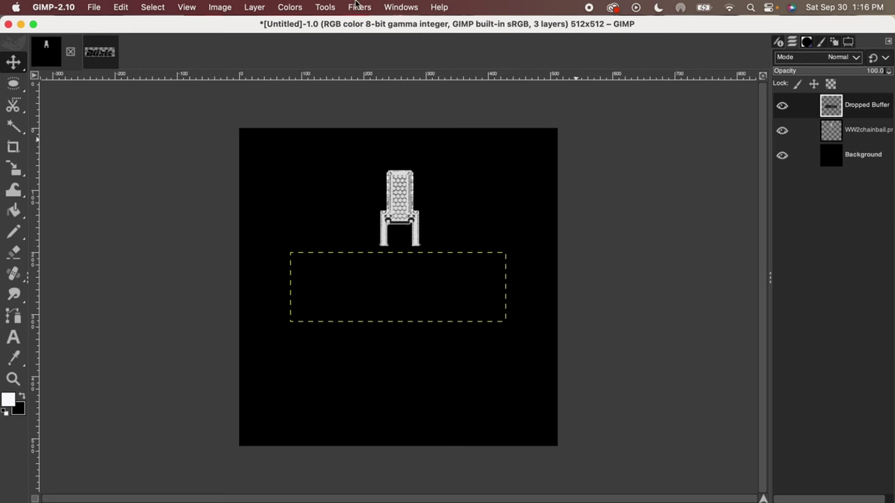
{"action": "left_click", "coordinate": [290, 7]}
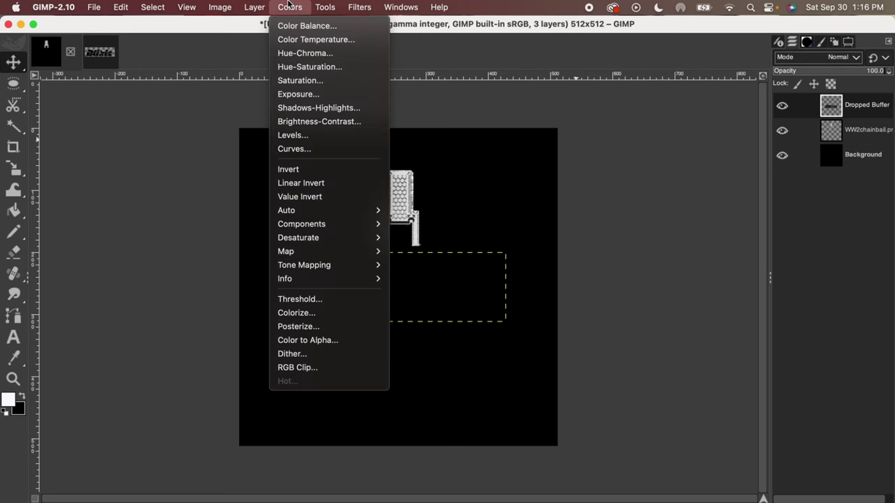
{"action": "left_click", "coordinate": [286, 312]}
{"action": "left_click_drag", "start_coordinate": [175, 105], "coordinate": [358, 106]}
{"action": "left_click", "coordinate": [275, 206]}
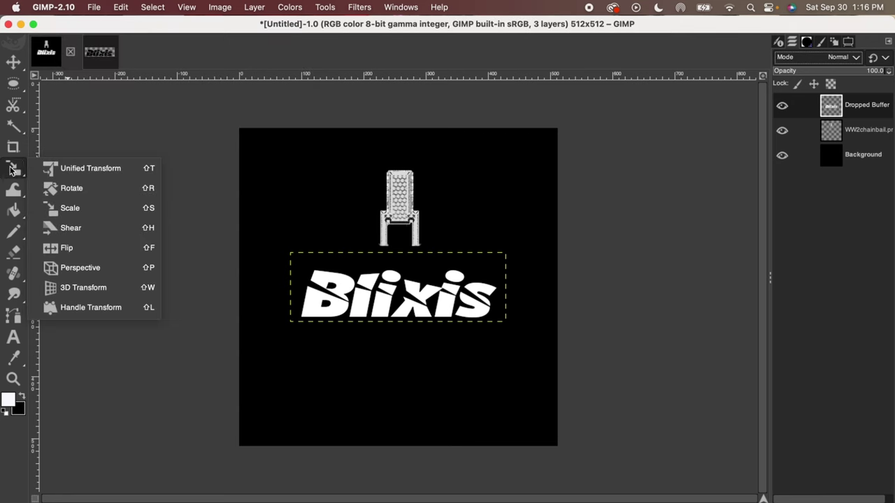
{"action": "mouse_move", "coordinate": [21, 171]}
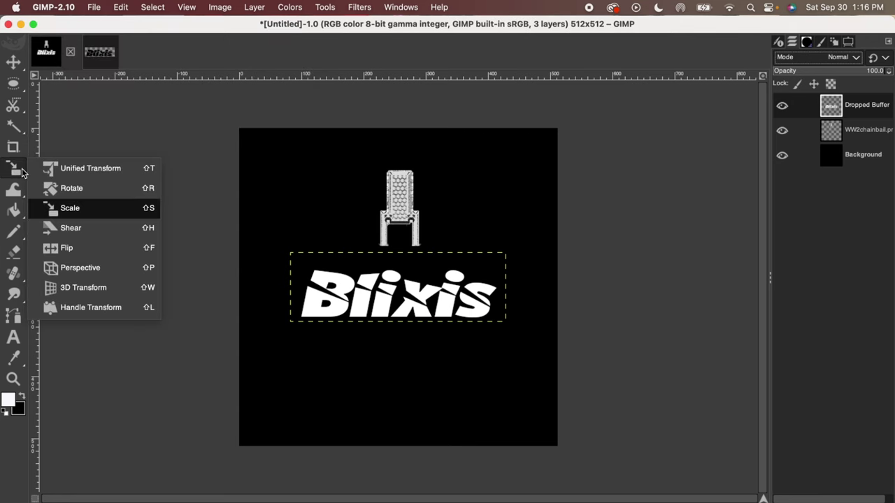
{"action": "left_click", "coordinate": [68, 208]}
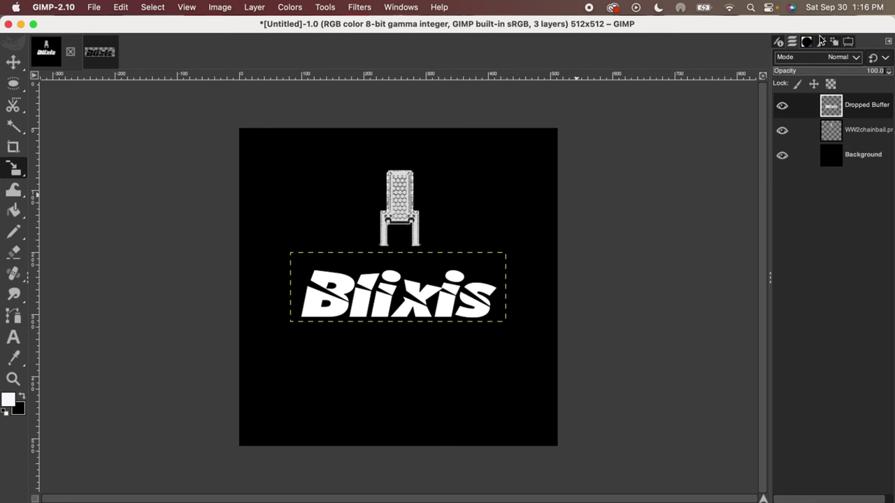
Try scaling the text layer freely, then reset the scale box to its original size.
{"action": "left_click", "coordinate": [849, 42]}
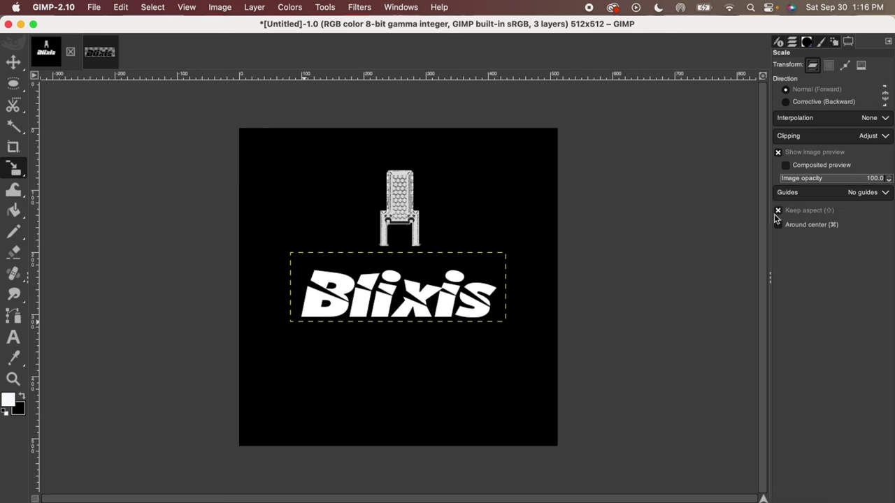
{"action": "left_click", "coordinate": [290, 323]}
{"action": "mouse_move", "coordinate": [290, 323]}
{"action": "left_mouse_down"}
{"action": "mouse_move", "coordinate": [290, 336]}
{"action": "mouse_move", "coordinate": [230, 385]}
{"action": "mouse_move", "coordinate": [300, 296]}
{"action": "mouse_move", "coordinate": [291, 322]}
{"action": "left_mouse_up"}
{"action": "left_click_drag", "start_coordinate": [230, 388], "coordinate": [321, 304]}
{"action": "left_click", "coordinate": [781, 212]}
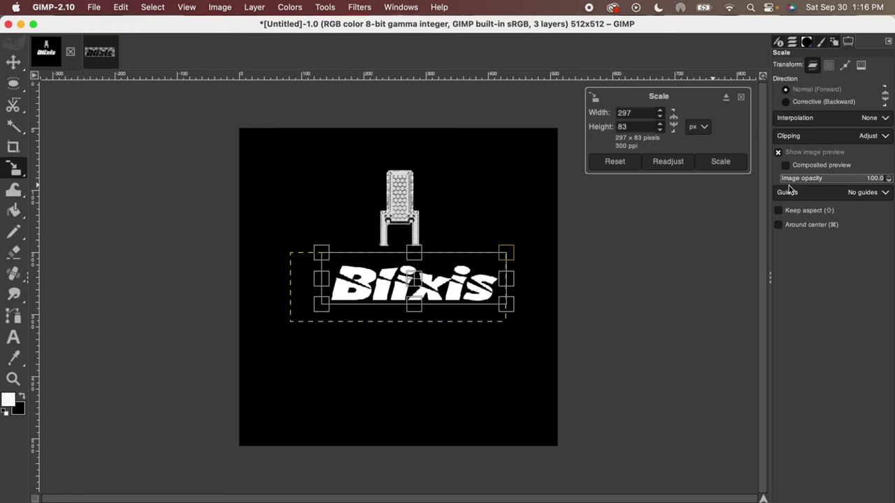
{"action": "left_click", "coordinate": [656, 166]}
{"action": "left_click", "coordinate": [633, 166]}
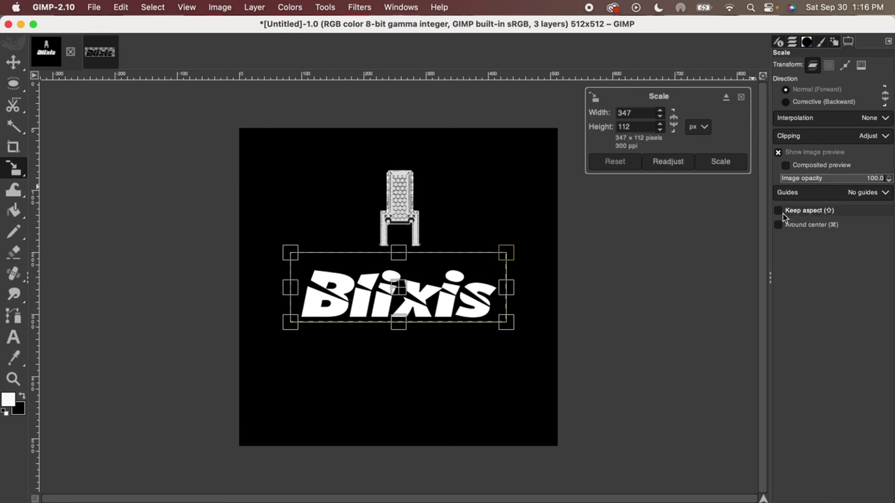
With Keep aspect on, scale the text to about 465×150 beneath the bail.
{"action": "left_click", "coordinate": [781, 212]}
{"action": "left_click_drag", "start_coordinate": [278, 327], "coordinate": [216, 390]}
{"action": "left_click_drag", "start_coordinate": [366, 300], "coordinate": [410, 272]}
{"action": "key", "text": "Return"}
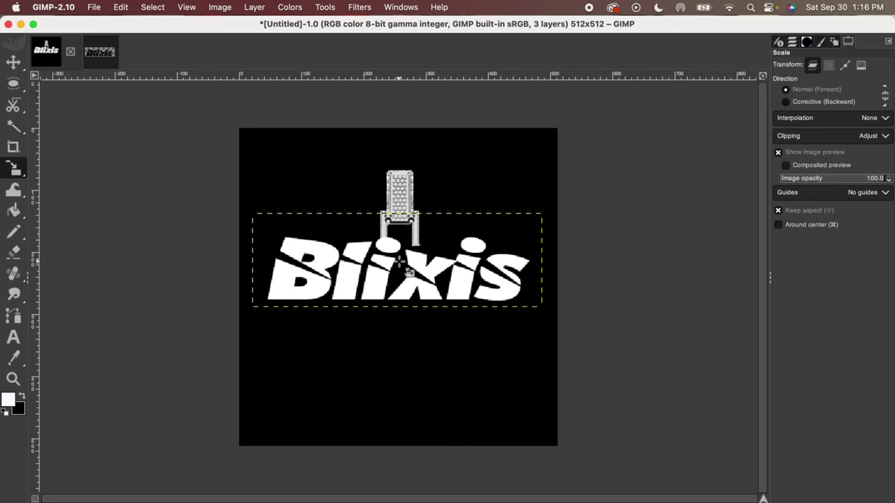
{"action": "key", "text": "ctrl+Right"}
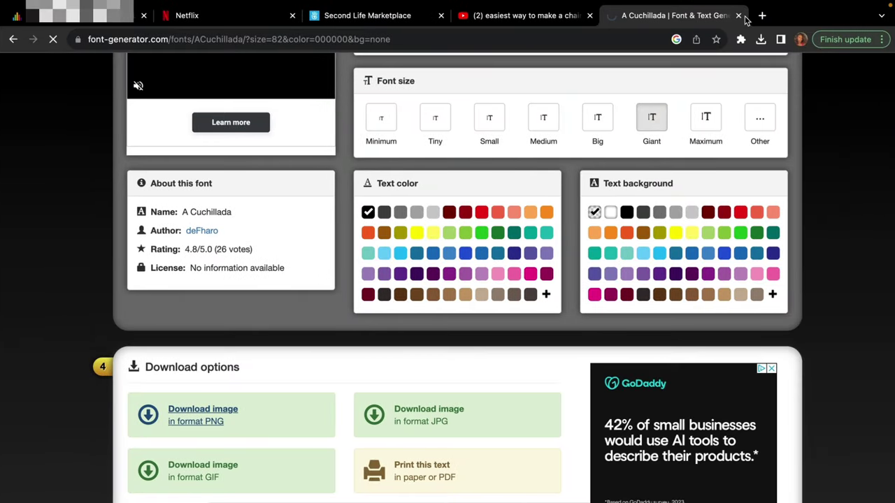
In a new Chrome tab, search Google for 'imvu diamond textures' and show image results.
{"action": "left_click", "coordinate": [765, 15]}
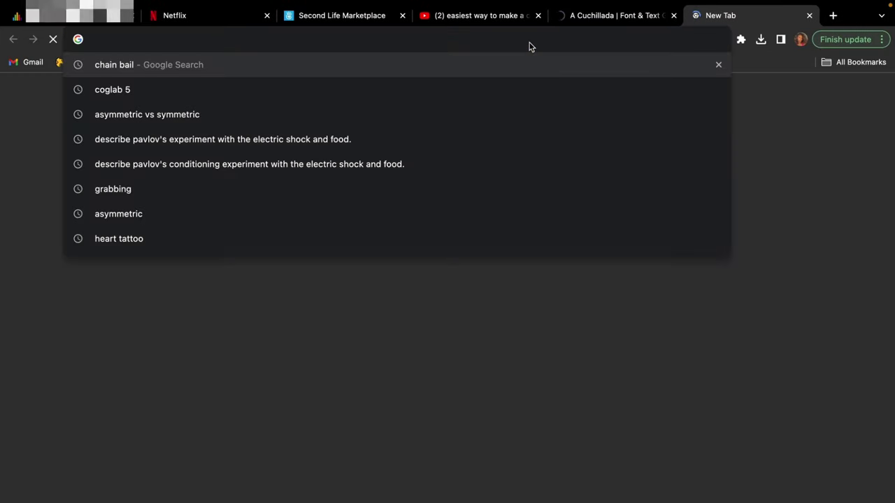
{"action": "type", "text": "imvu "}
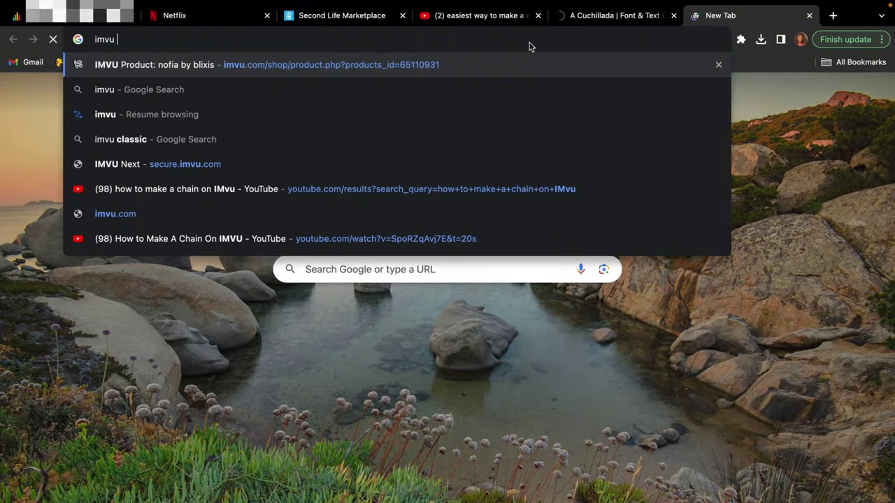
{"action": "type", "text": "chain tex"}
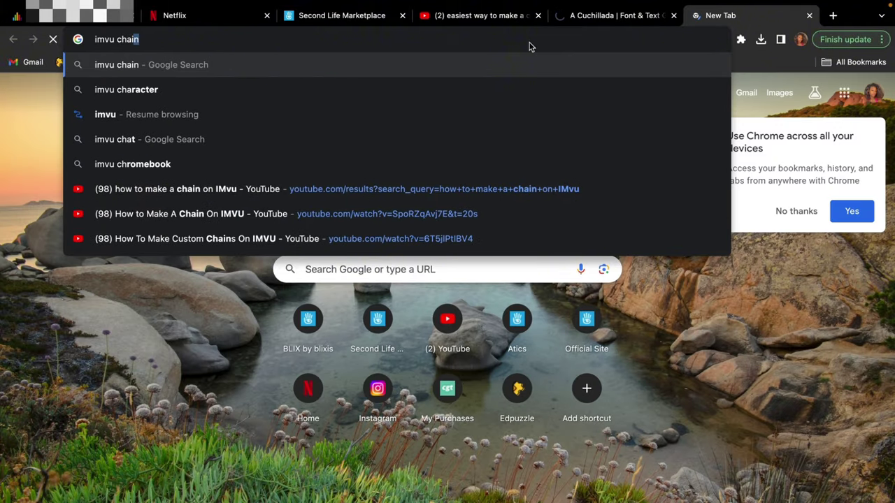
{"action": "key", "text": "BackSpace"}
{"action": "key", "text": "BackSpace"}
{"action": "key", "text": "BackSpace"}
{"action": "key", "text": "BackSpace"}
{"action": "key", "text": "BackSpace"}
{"action": "key", "text": "BackSpace"}
{"action": "key", "text": "BackSpace"}
{"action": "key", "text": "BackSpace"}
{"action": "key", "text": "BackSpace"}
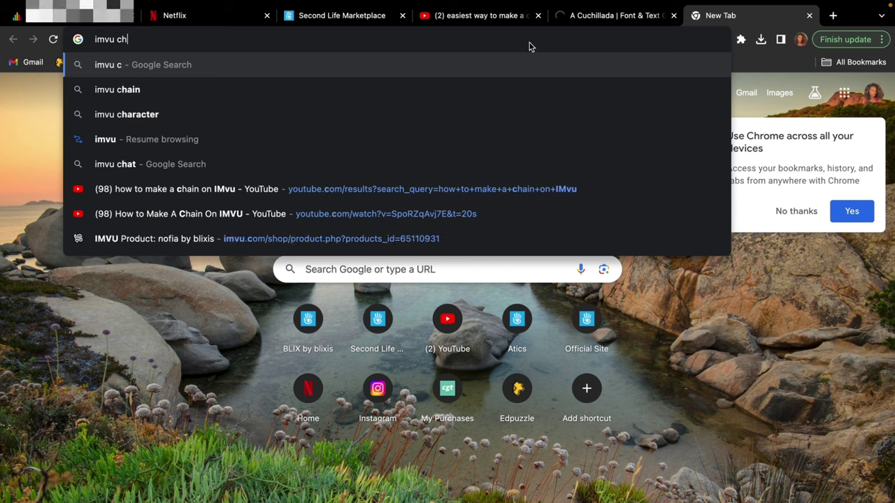
{"action": "type", "text": "diamond"}
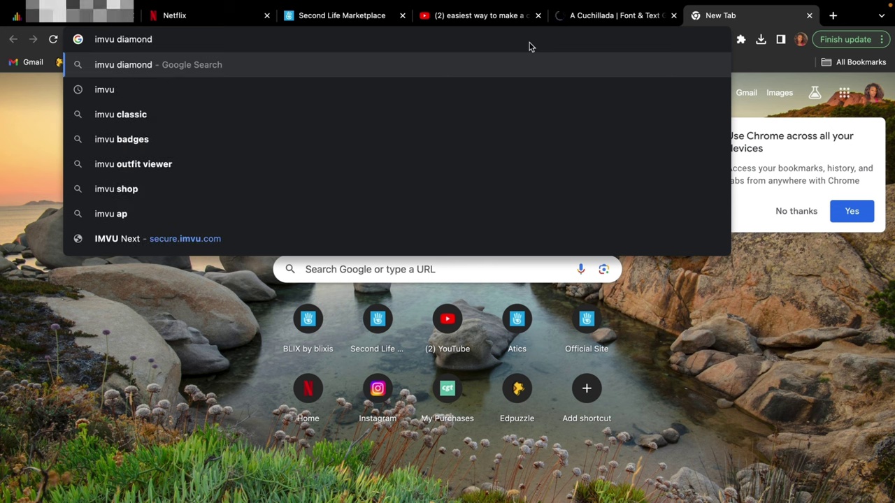
{"action": "type", "text": " textures"}
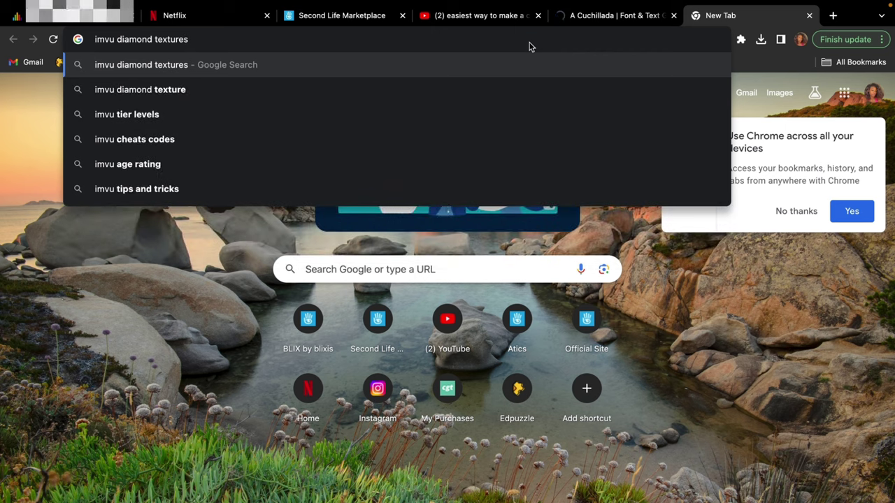
{"action": "key", "text": "Return"}
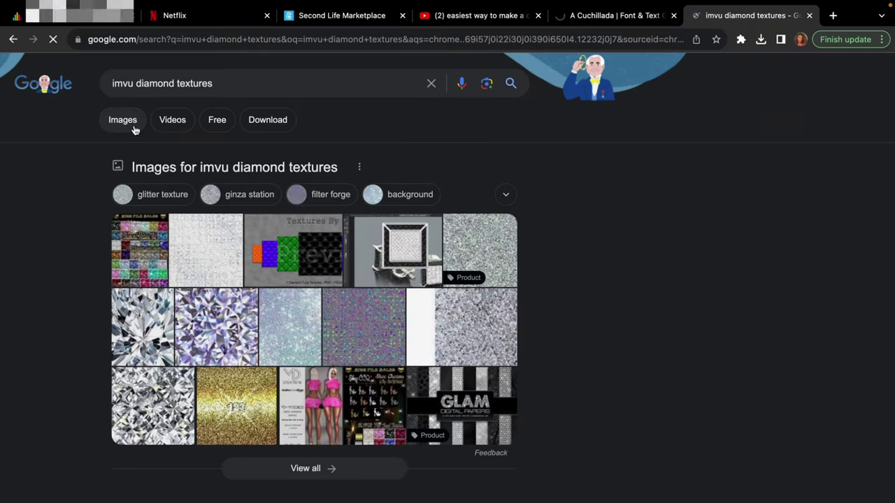
{"action": "left_click", "coordinate": [134, 128]}
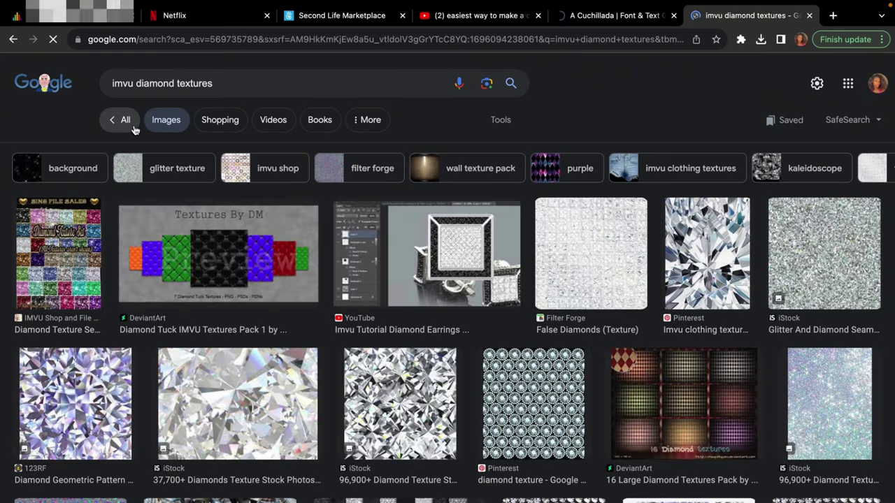
Scroll through the diamond texture images, then return to GIMP.
{"action": "scroll", "coordinate": [399, 443], "scroll_direction": "down", "scroll_amount": 5}
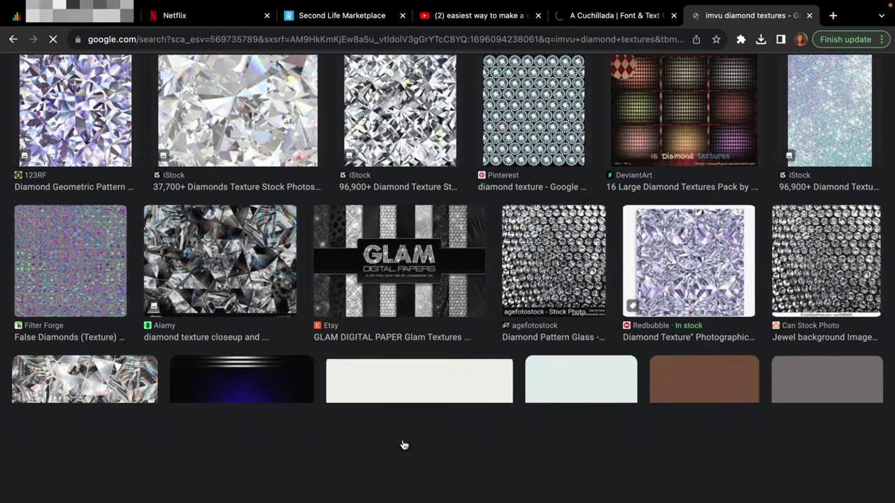
{"action": "scroll", "coordinate": [403, 445], "scroll_direction": "down", "scroll_amount": 1}
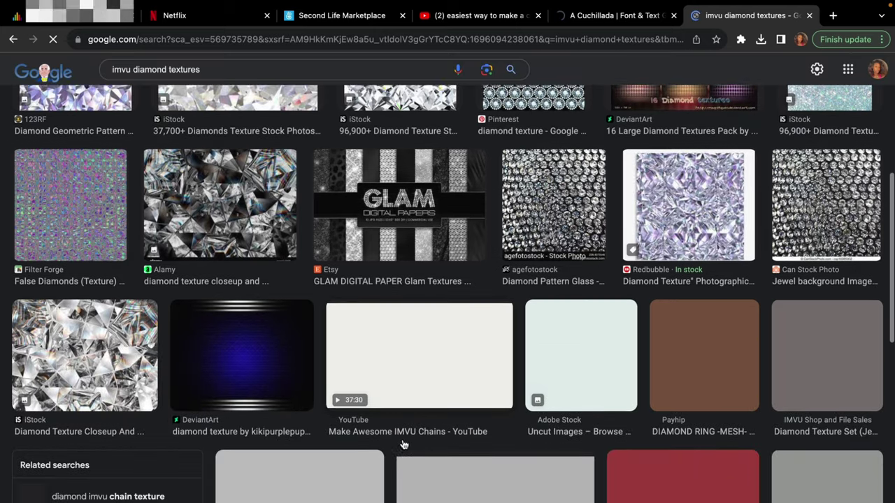
{"action": "scroll", "coordinate": [403, 445], "scroll_direction": "down", "scroll_amount": 5}
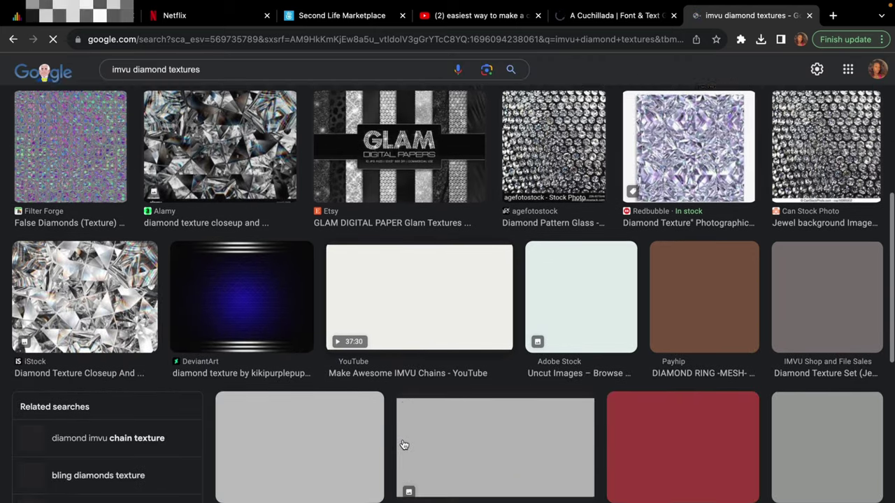
{"action": "scroll", "coordinate": [404, 445], "scroll_direction": "up", "scroll_amount": 5}
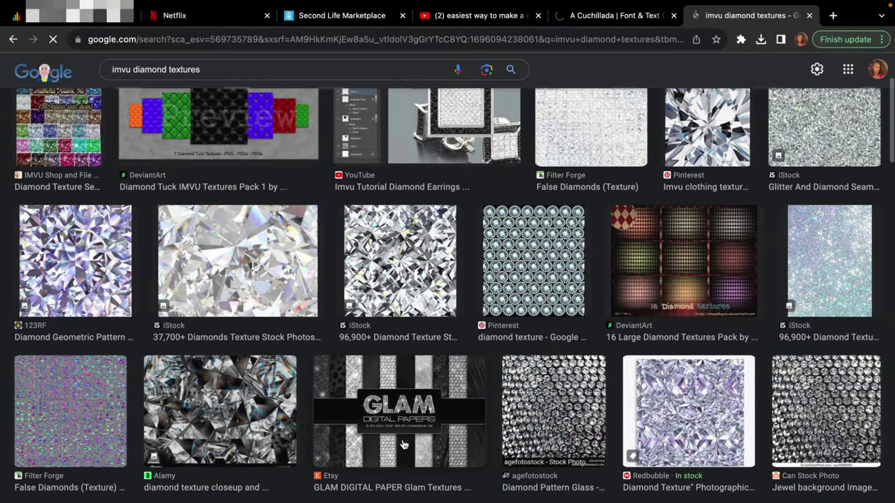
{"action": "scroll", "coordinate": [403, 446], "scroll_direction": "down", "scroll_amount": 5}
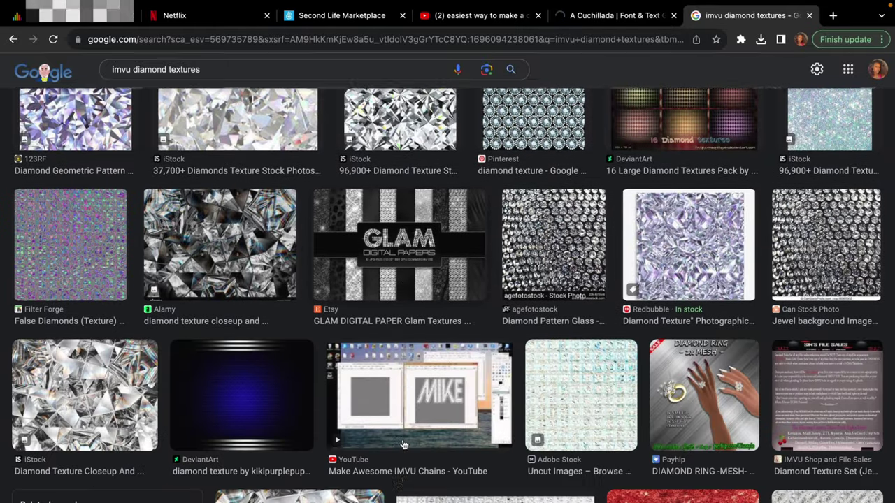
{"action": "scroll", "coordinate": [404, 445], "scroll_direction": "up", "scroll_amount": 3}
{"action": "scroll", "coordinate": [403, 445], "scroll_direction": "up", "scroll_amount": 5}
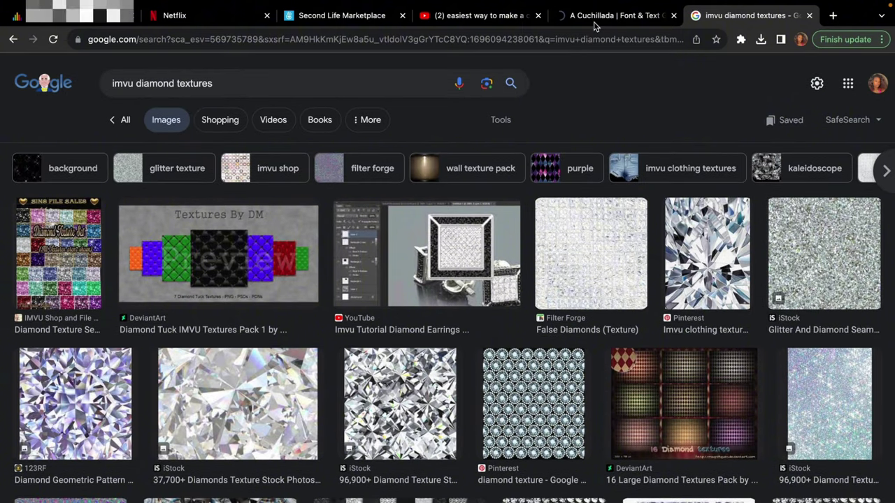
{"action": "key", "text": "ctrl+Left"}
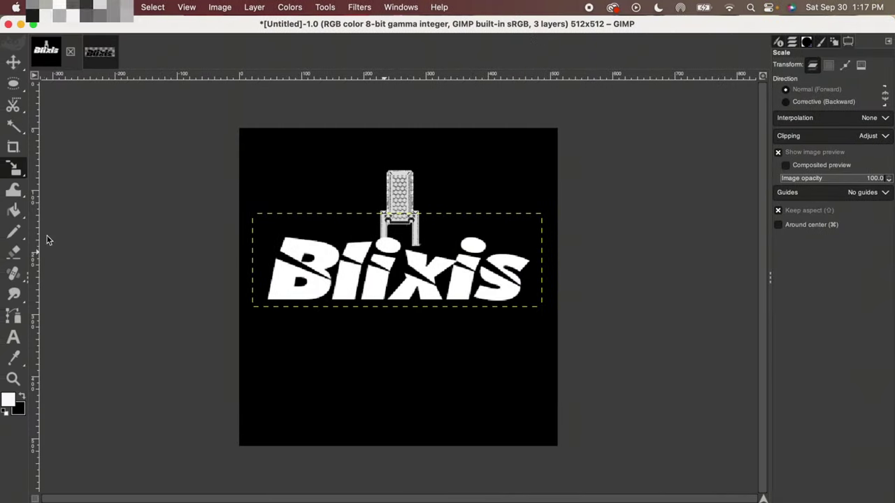
Start opening an image file and browse into the Work folder.
{"action": "left_click", "coordinate": [93, 7]}
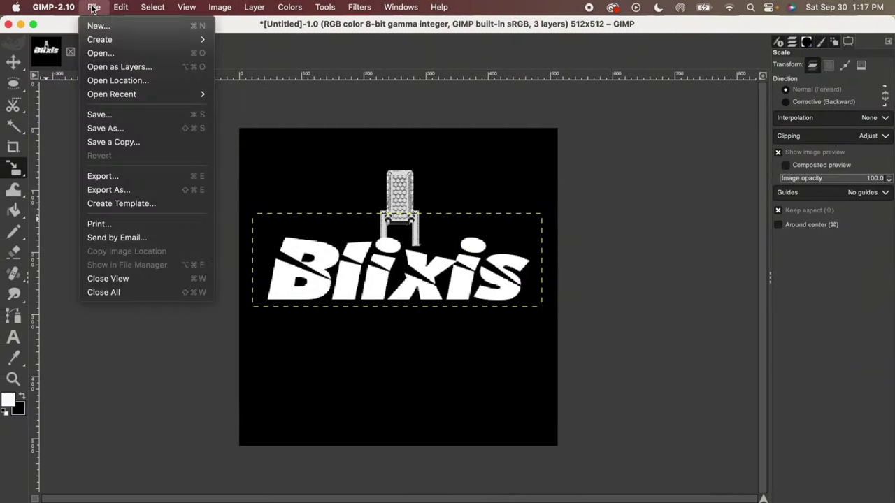
{"action": "left_click", "coordinate": [91, 56]}
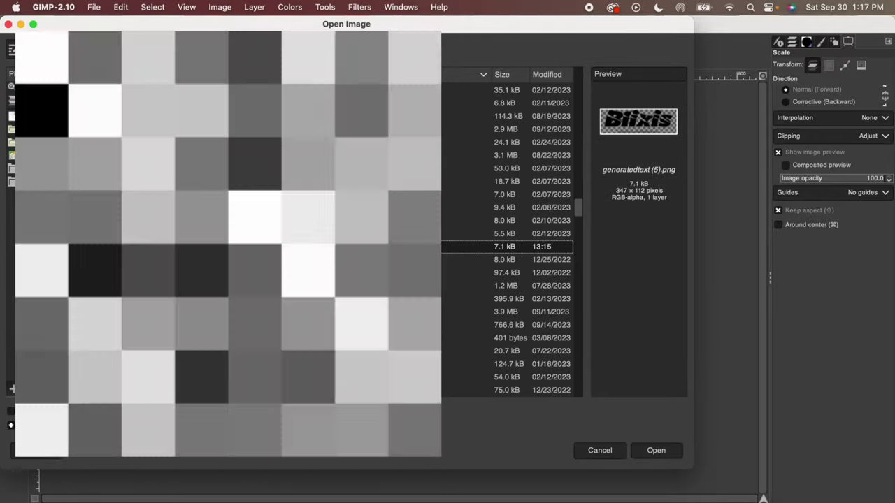
{"action": "scroll", "coordinate": [517, 237], "scroll_direction": "up", "scroll_amount": 5}
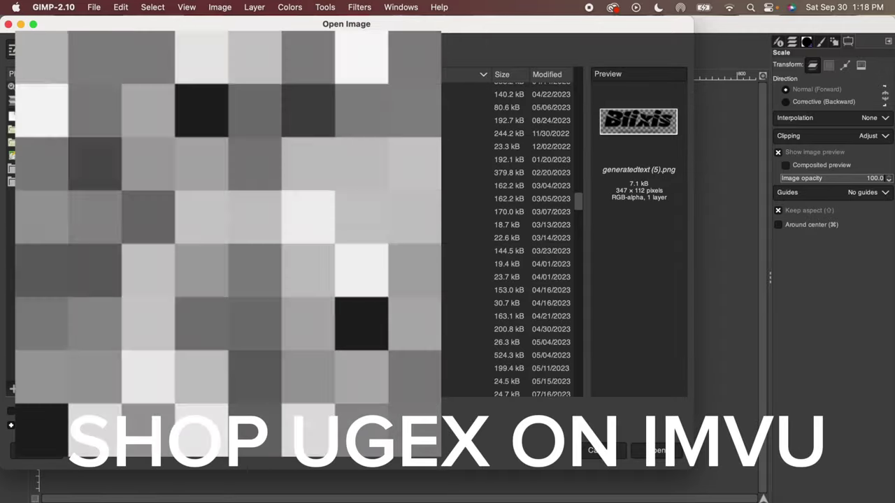
{"action": "scroll", "coordinate": [532, 238], "scroll_direction": "down", "scroll_amount": 5}
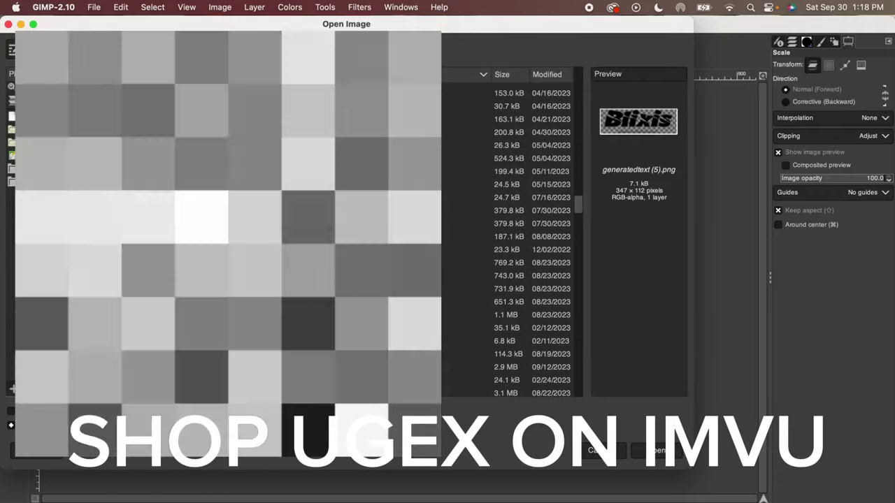
{"action": "key", "text": "alt+Up"}
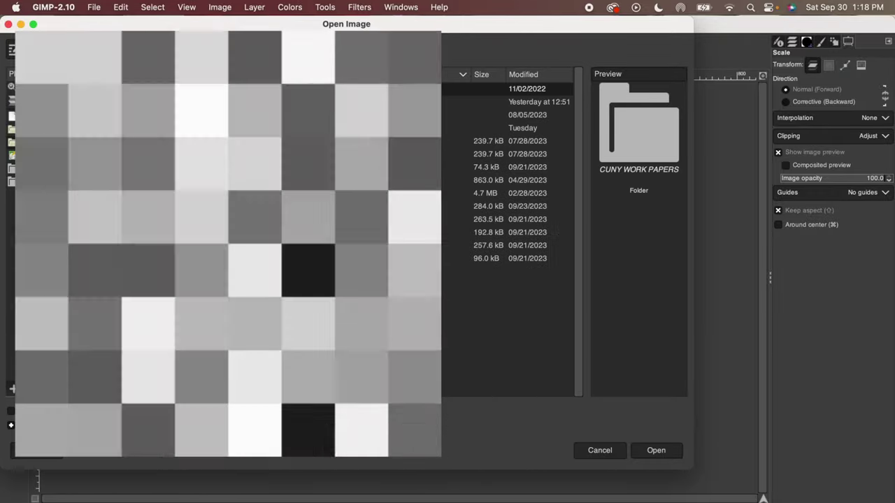
{"action": "left_click", "coordinate": [350, 128]}
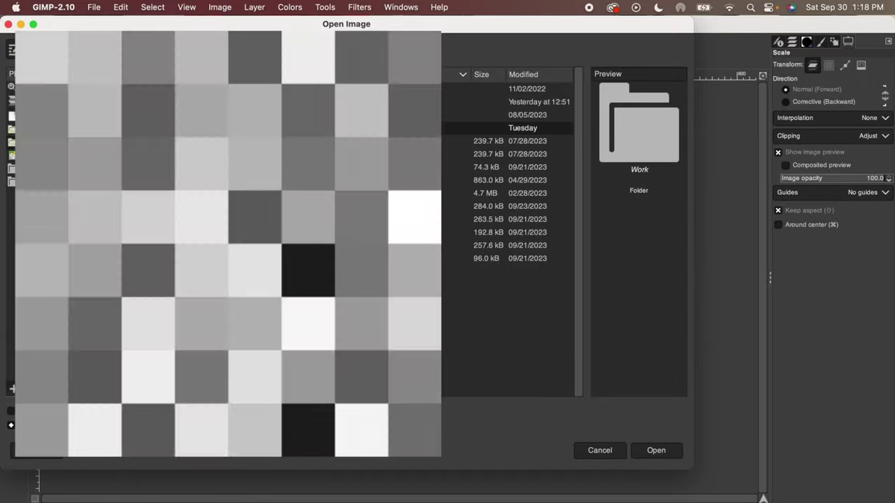
{"action": "key", "text": "Return"}
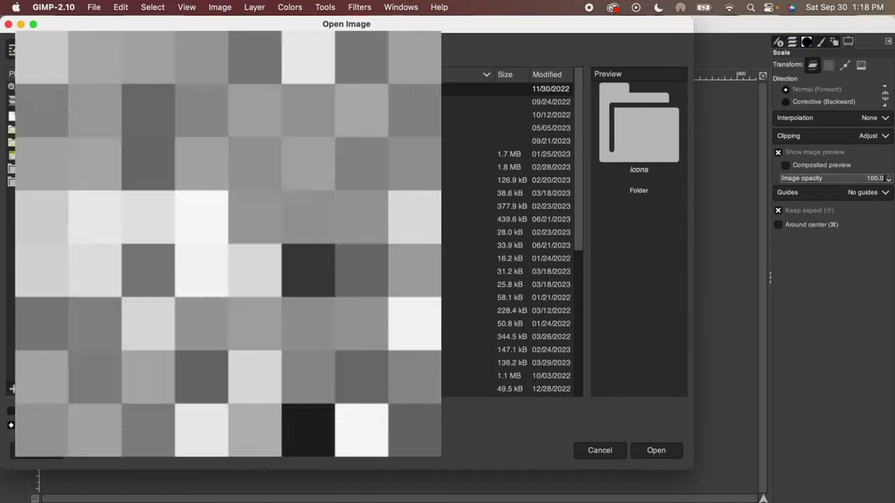
Find the diamond55.png texture and open it as its own image.
{"action": "scroll", "coordinate": [503, 238], "scroll_direction": "down", "scroll_amount": 5}
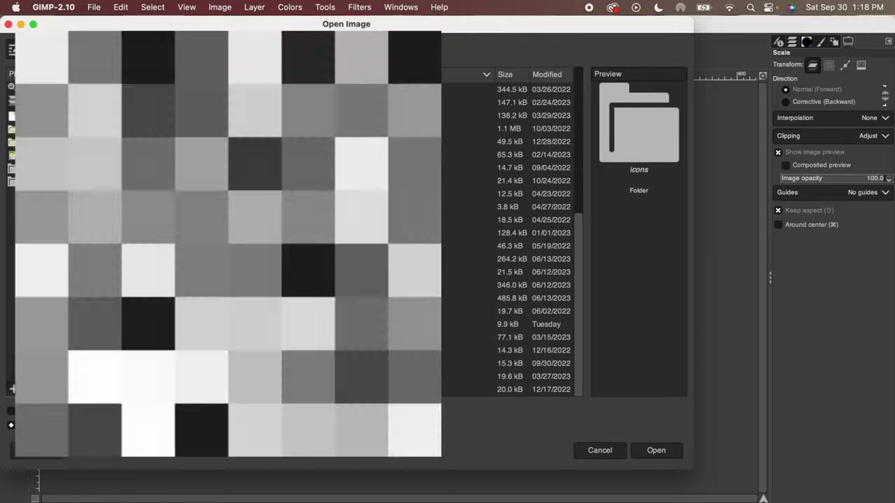
{"action": "left_click", "coordinate": [503, 376]}
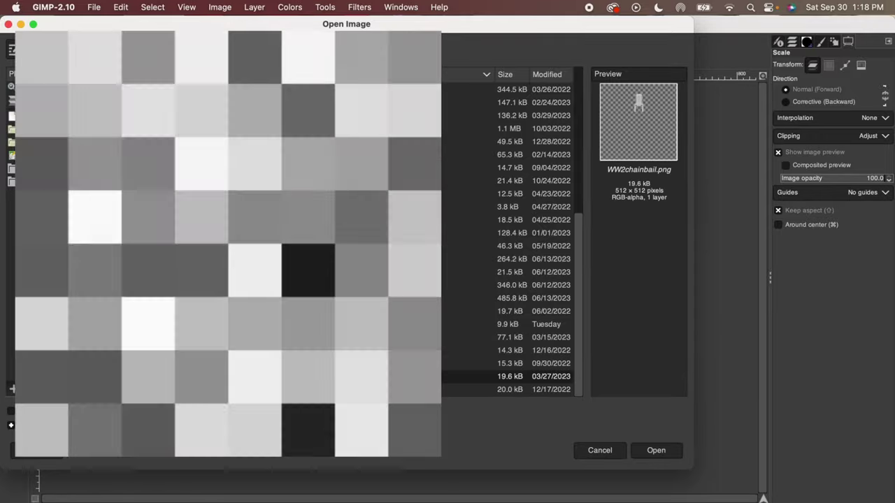
{"action": "scroll", "coordinate": [503, 238], "scroll_direction": "up", "scroll_amount": 10}
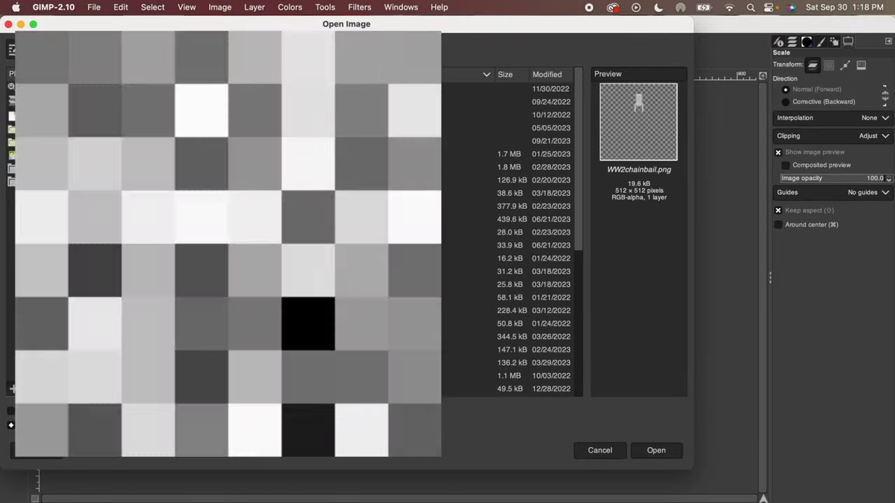
{"action": "key", "text": "alt+Up"}
{"action": "scroll", "coordinate": [504, 238], "scroll_direction": "down", "scroll_amount": 15}
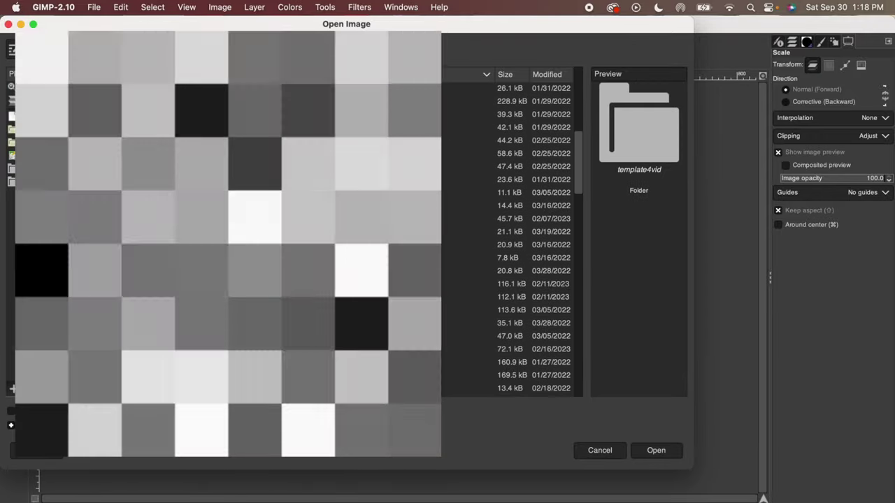
{"action": "scroll", "coordinate": [504, 238], "scroll_direction": "down", "scroll_amount": 6}
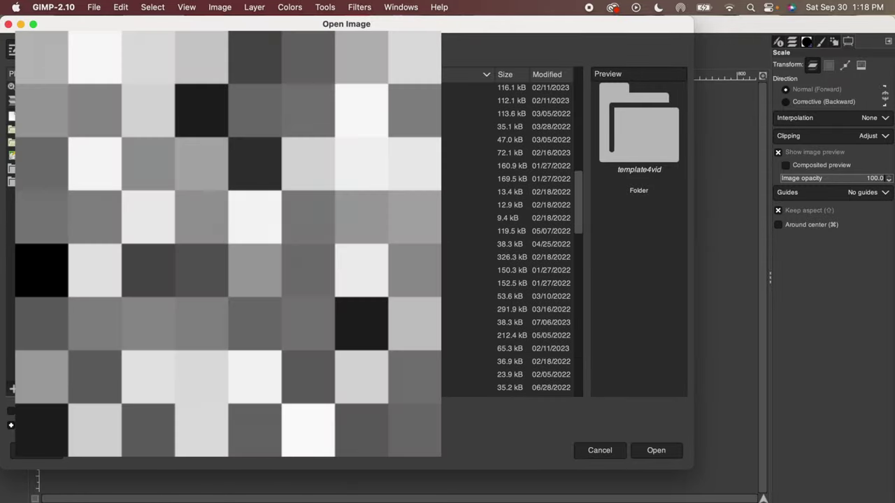
{"action": "left_click", "coordinate": [511, 231]}
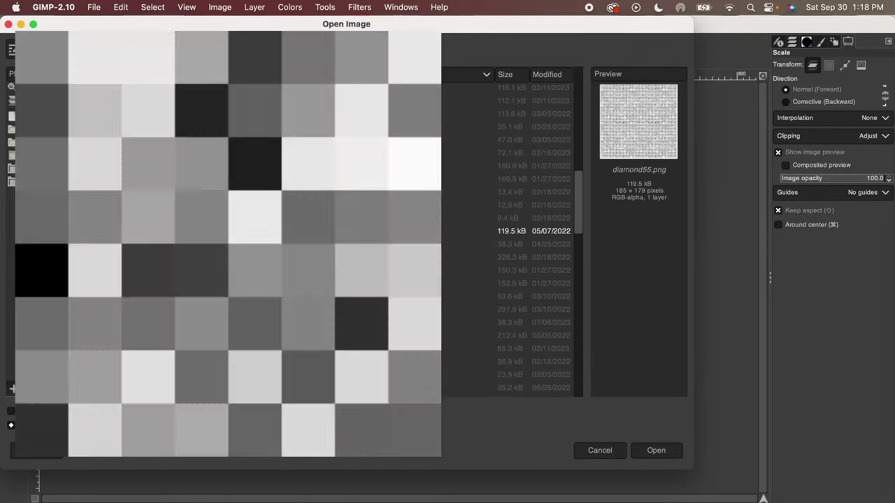
{"action": "key", "text": "Return"}
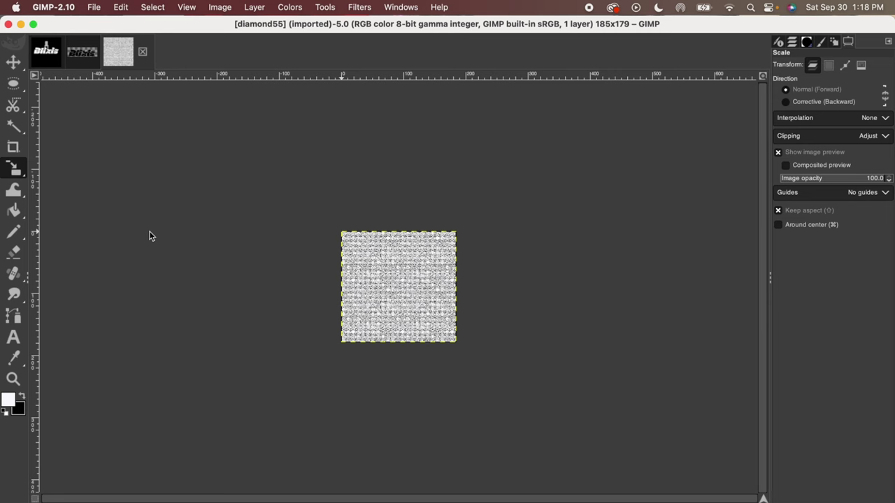
Copy the entire diamond55 texture and switch back to the Untitled Bliixis pendant image.
{"action": "left_click", "coordinate": [152, 7]}
{"action": "mouse_move", "coordinate": [120, 7]}
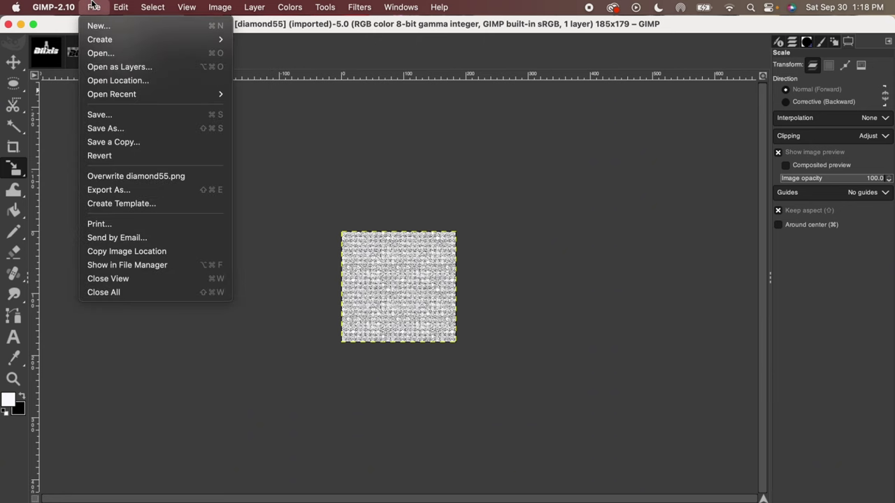
{"action": "mouse_move", "coordinate": [159, 3]}
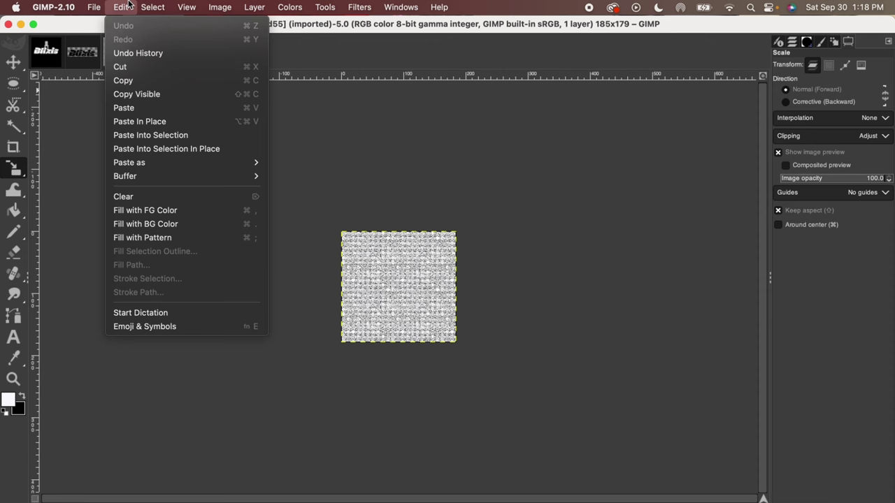
{"action": "left_click", "coordinate": [124, 80]}
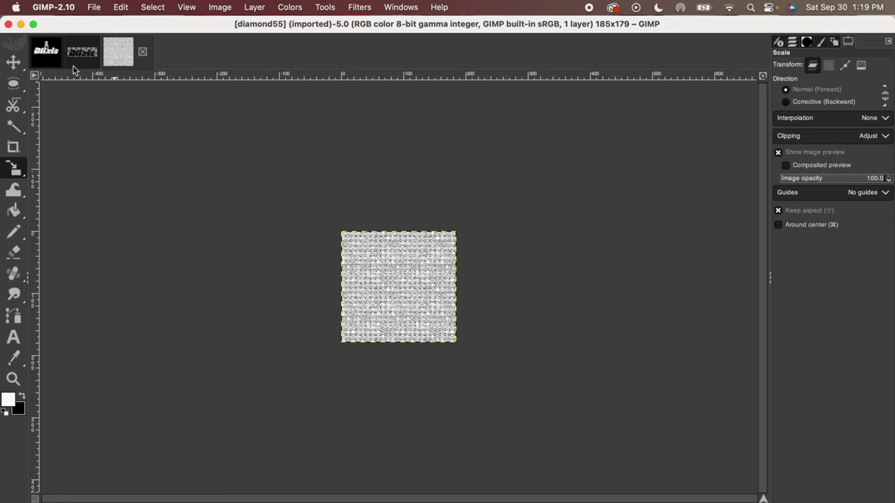
{"action": "left_click", "coordinate": [43, 59]}
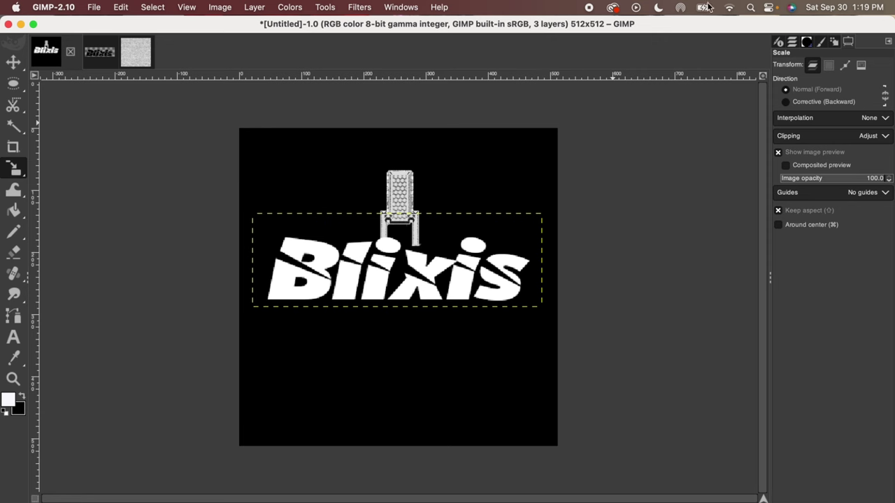
Select the Bliixis letter shapes with Alpha to Selection and show the Layers list.
{"action": "left_click", "coordinate": [244, 6]}
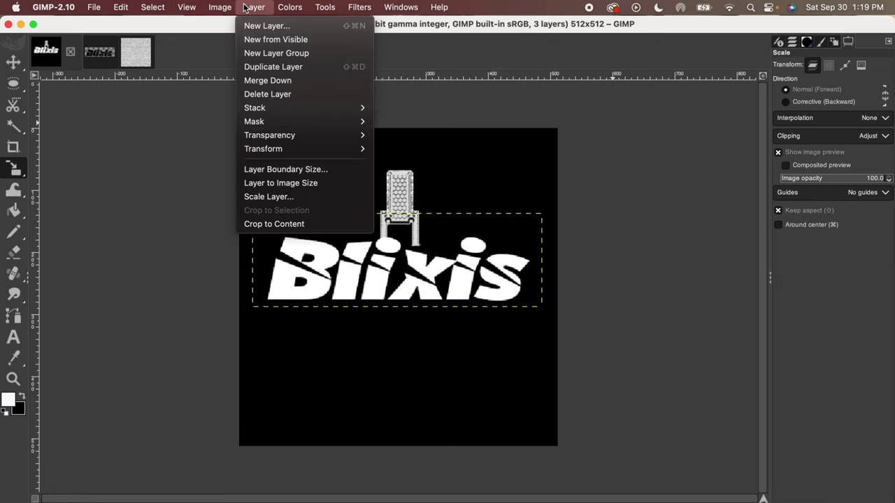
{"action": "mouse_move", "coordinate": [263, 135]}
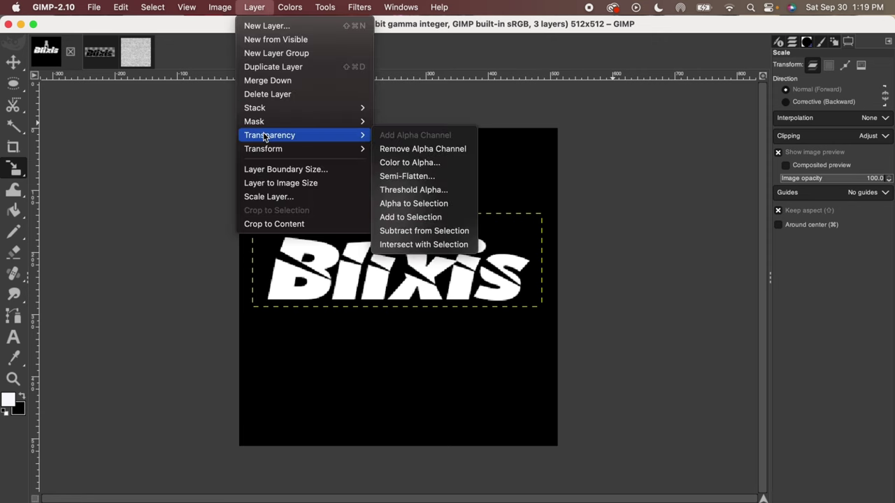
{"action": "left_click", "coordinate": [410, 203]}
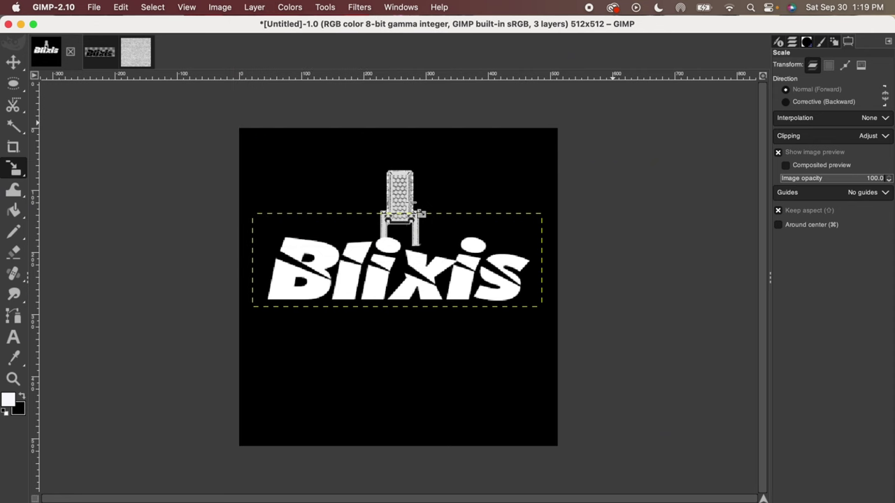
{"action": "left_click", "coordinate": [792, 43]}
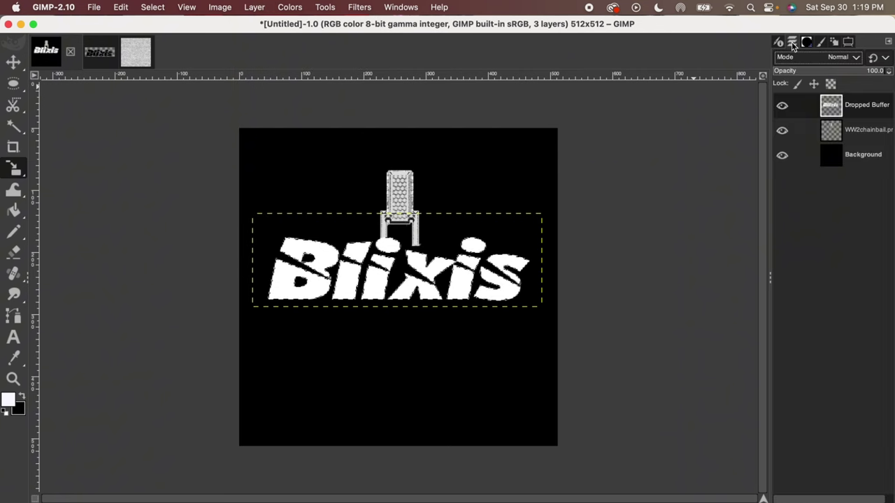
Fill the selected letters with the diamond pattern.
{"action": "left_click", "coordinate": [124, 7]}
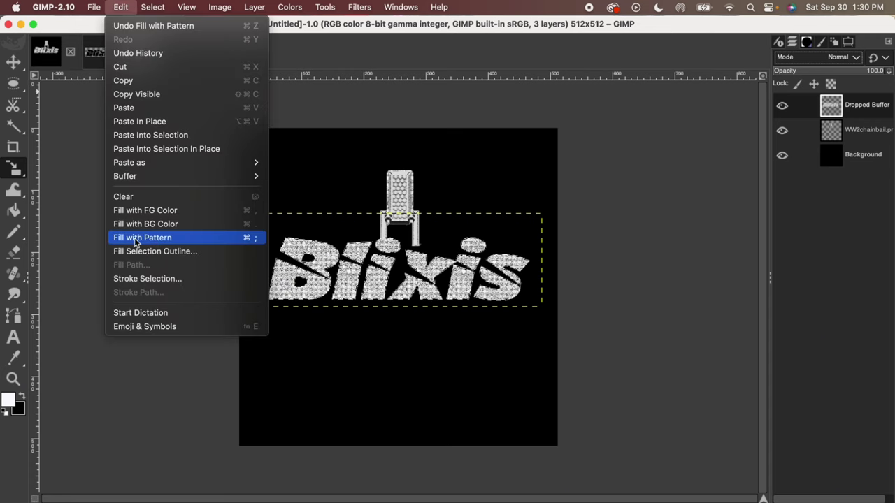
{"action": "left_click", "coordinate": [334, 319]}
{"action": "key", "text": "super+z"}
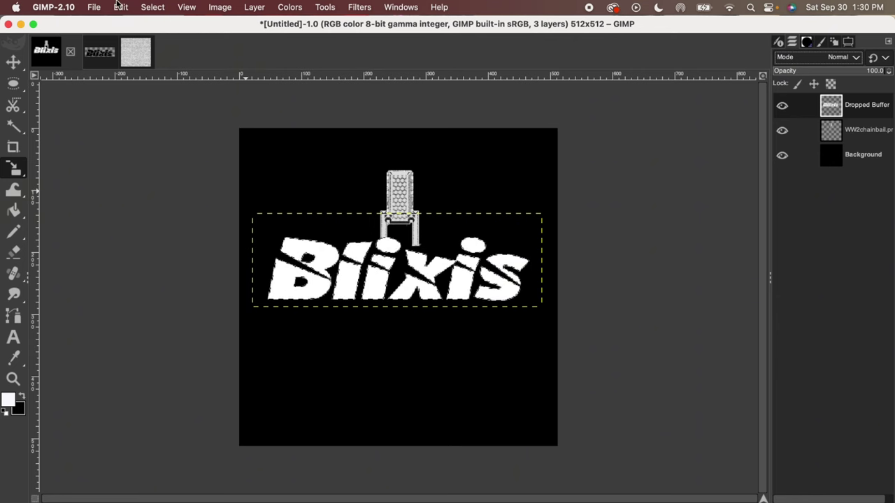
{"action": "left_click", "coordinate": [94, 7]}
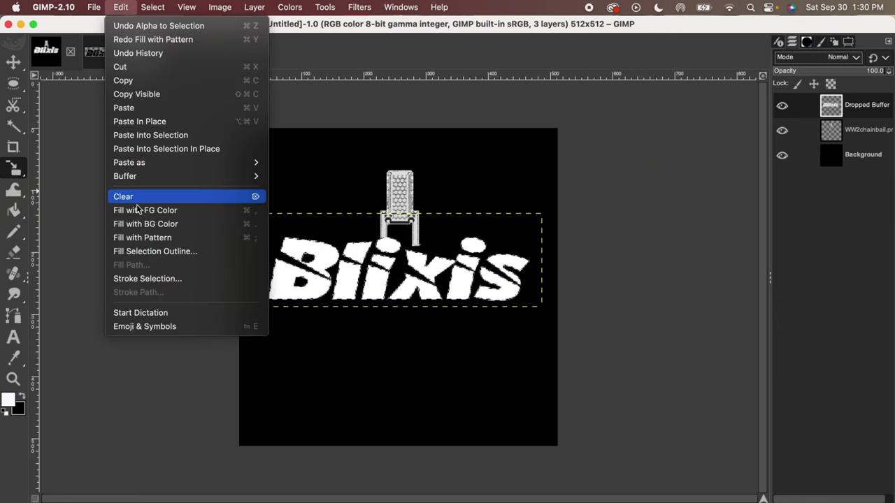
{"action": "left_click", "coordinate": [142, 237]}
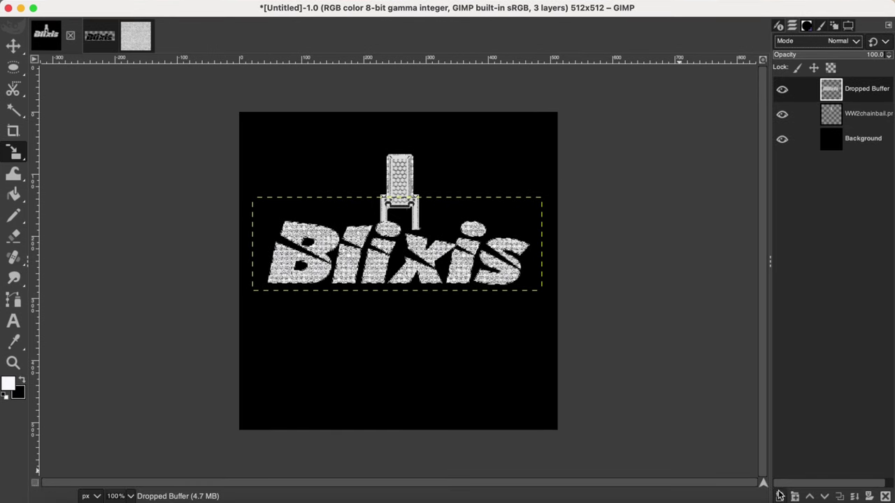
Add a new empty layer beneath the Bliixis lettering layer.
{"action": "left_click", "coordinate": [780, 494]}
{"action": "left_click", "coordinate": [863, 487]}
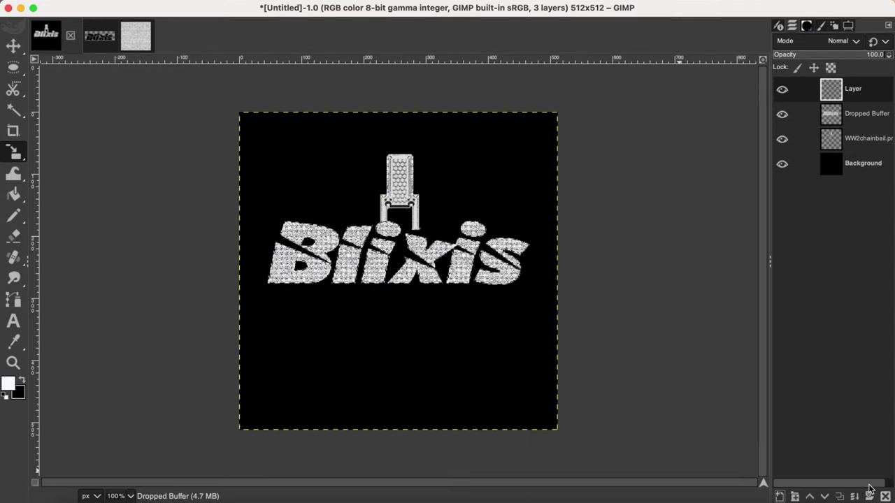
{"action": "left_click", "coordinate": [825, 495]}
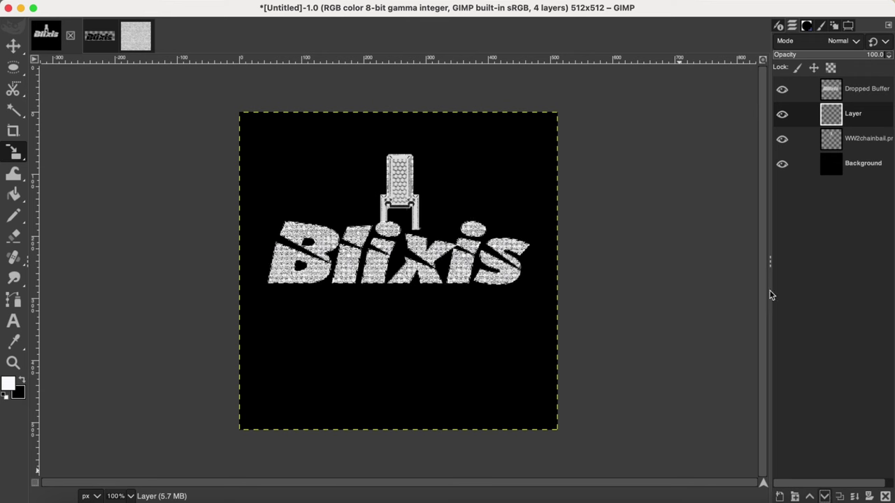
{"action": "left_click", "coordinate": [839, 96]}
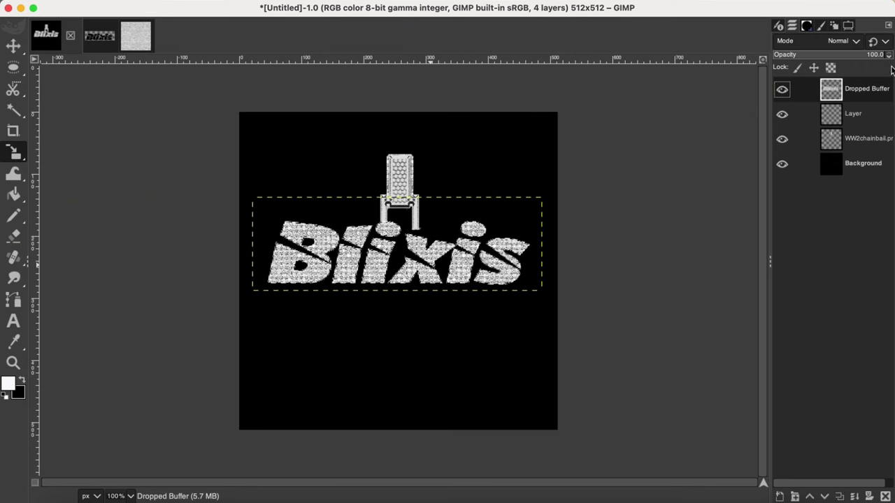
Grow the letter selection by 2 px and fill it with black on the new layer.
{"action": "left_click", "coordinate": [260, 8]}
{"action": "mouse_move", "coordinate": [289, 136]}
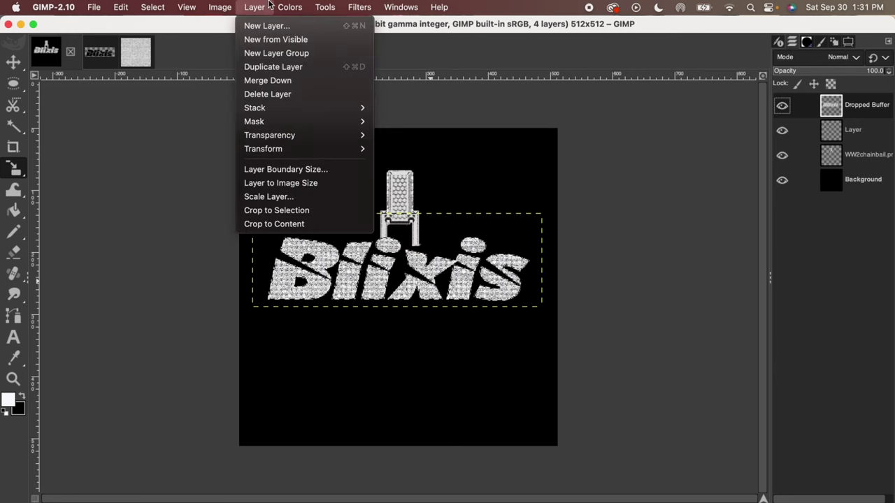
{"action": "mouse_move", "coordinate": [152, 7]}
{"action": "left_click", "coordinate": [154, 171]}
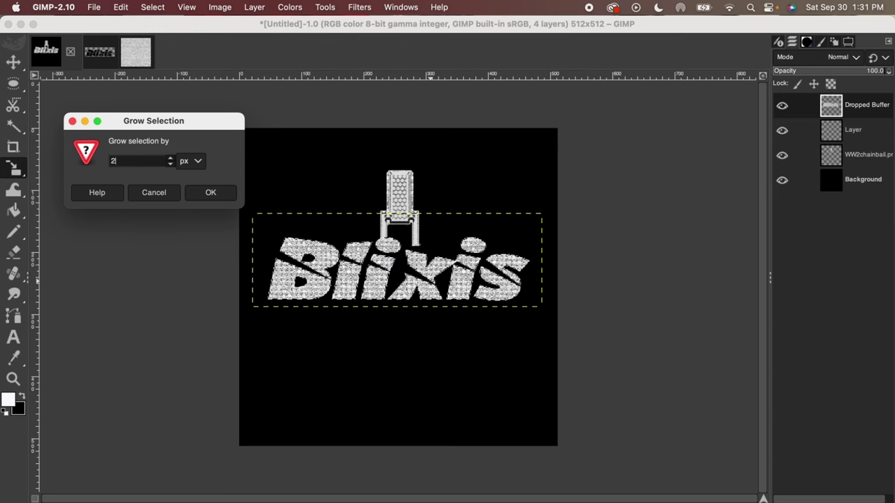
{"action": "key", "text": "Return"}
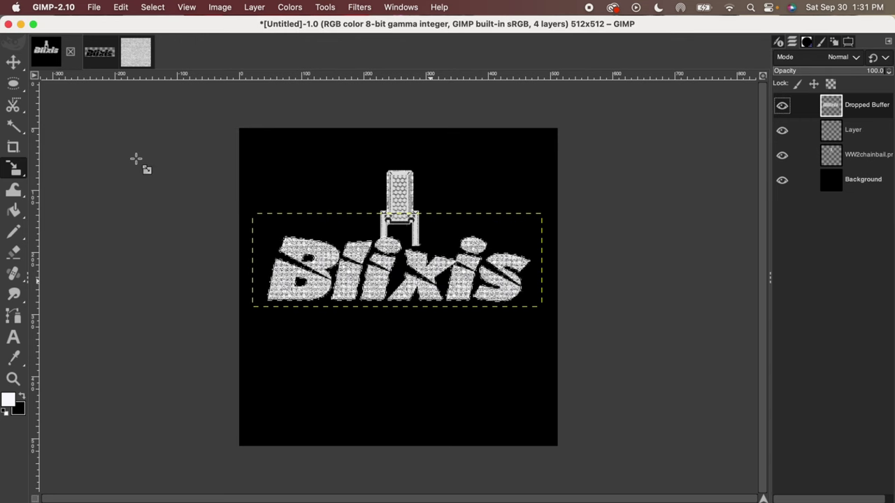
{"action": "left_click", "coordinate": [840, 130]}
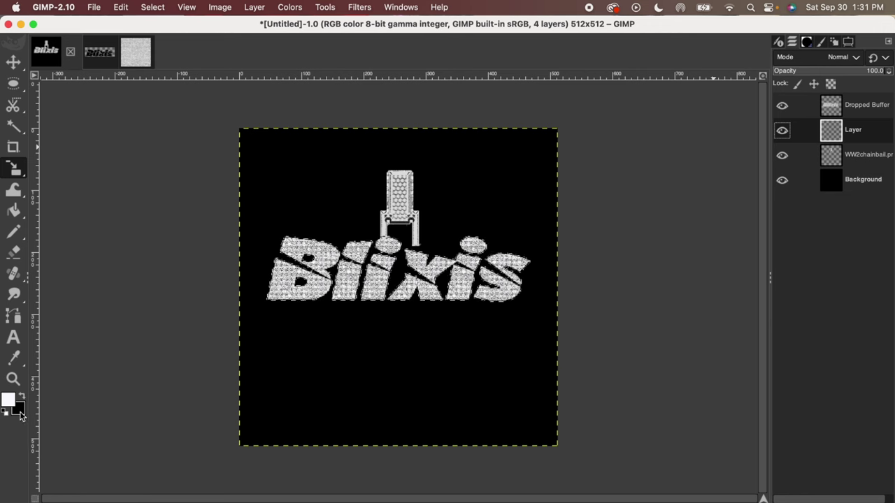
{"action": "left_click", "coordinate": [121, 8]}
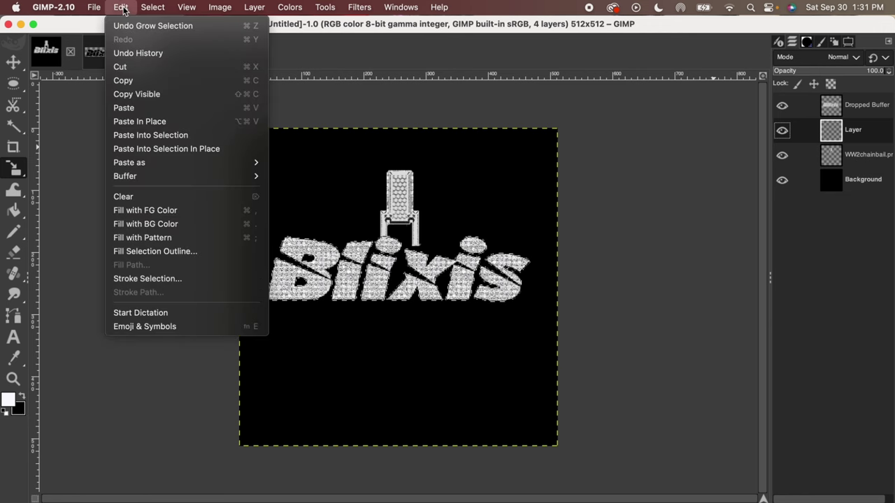
{"action": "left_click", "coordinate": [145, 225]}
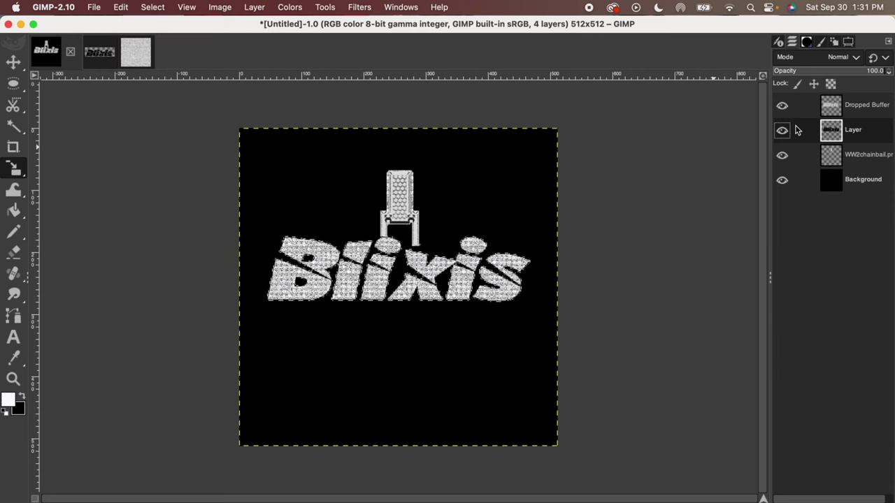
Grow the selection a further 5 px around the black outline.
{"action": "left_click", "coordinate": [839, 128]}
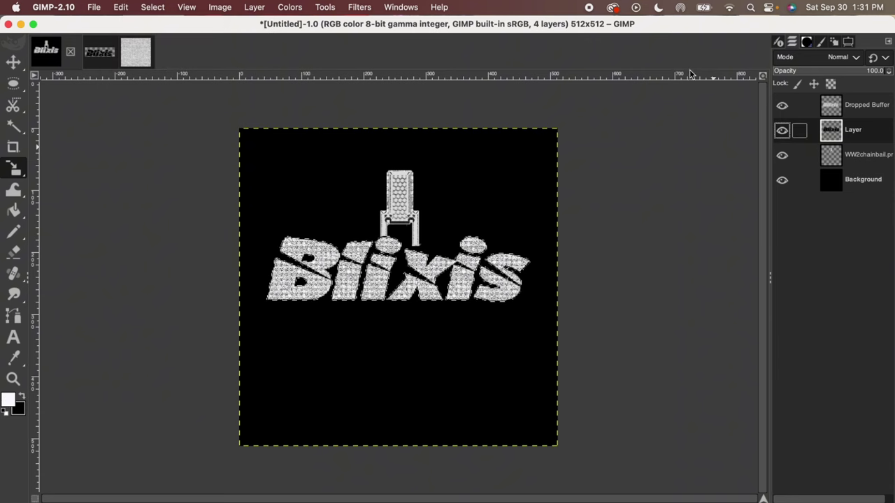
{"action": "left_click", "coordinate": [143, 7]}
{"action": "left_click", "coordinate": [176, 175]}
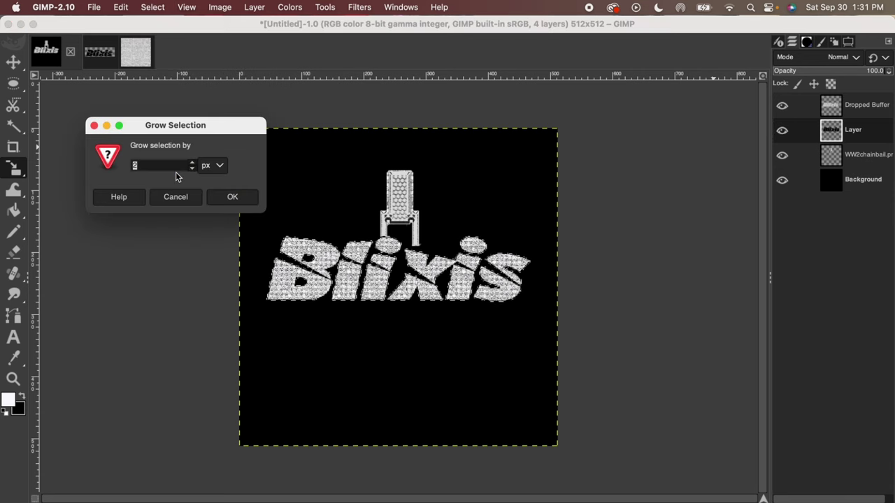
{"action": "type", "text": "5"}
{"action": "left_click", "coordinate": [232, 197]}
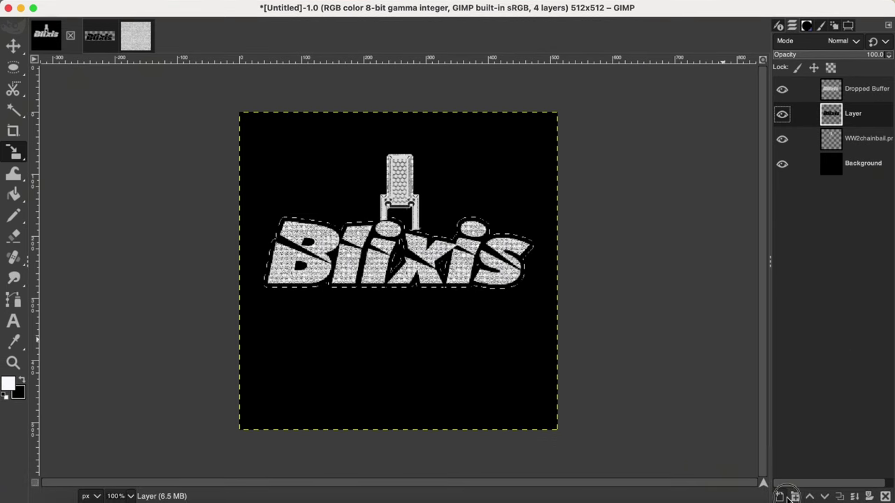
Add Layer #1 below the outline, fill it with diamond pattern, and duplicate the outline layer.
{"action": "left_click", "coordinate": [783, 493]}
{"action": "left_click", "coordinate": [841, 492]}
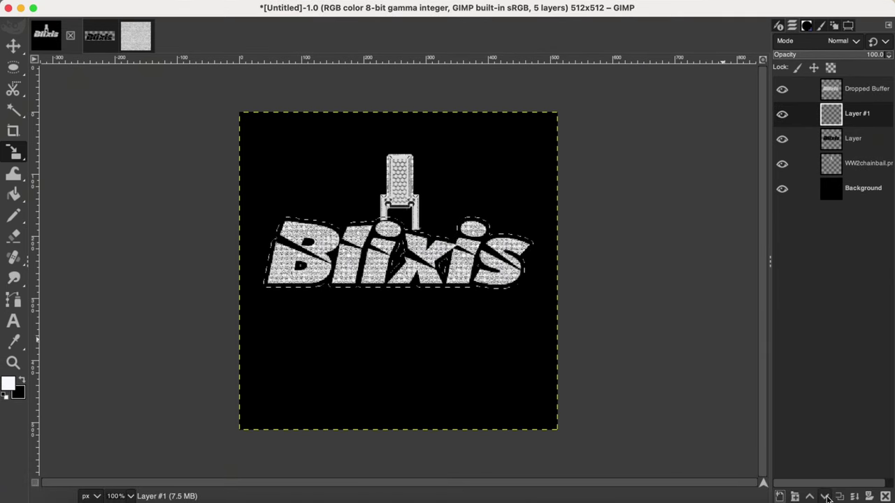
{"action": "left_click", "coordinate": [825, 497]}
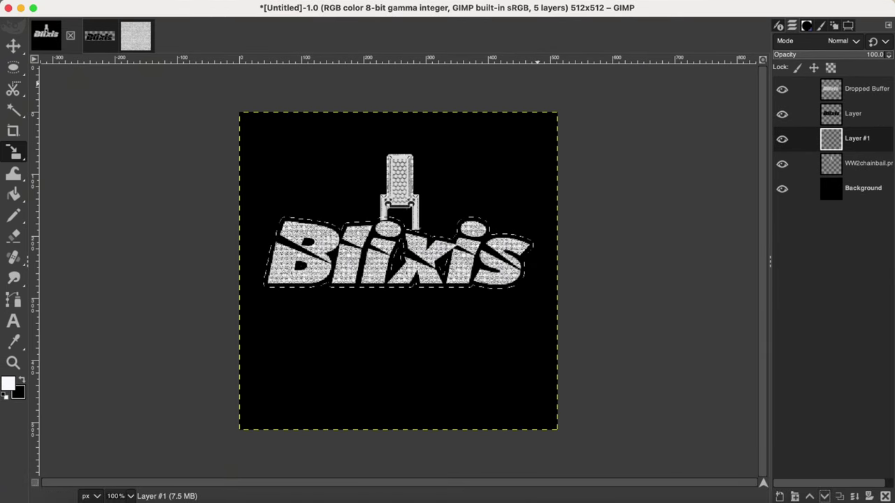
{"action": "left_click", "coordinate": [150, 5]}
{"action": "mouse_move", "coordinate": [119, 7]}
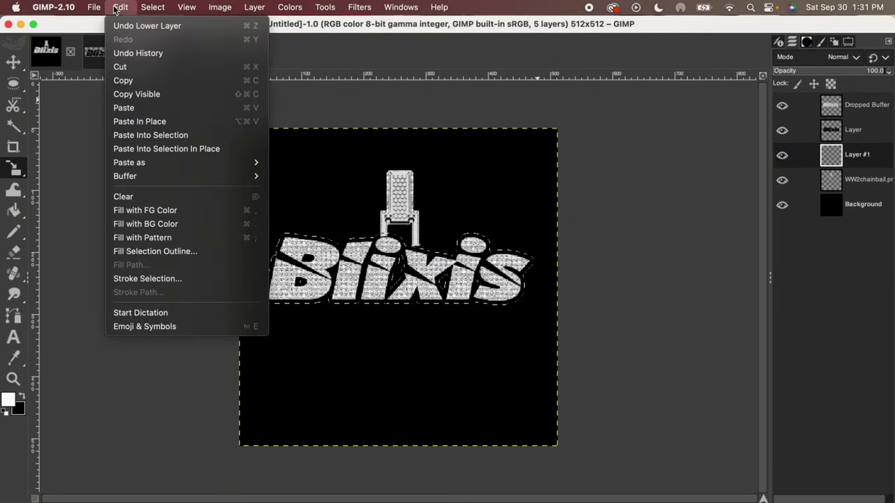
{"action": "left_click", "coordinate": [119, 238]}
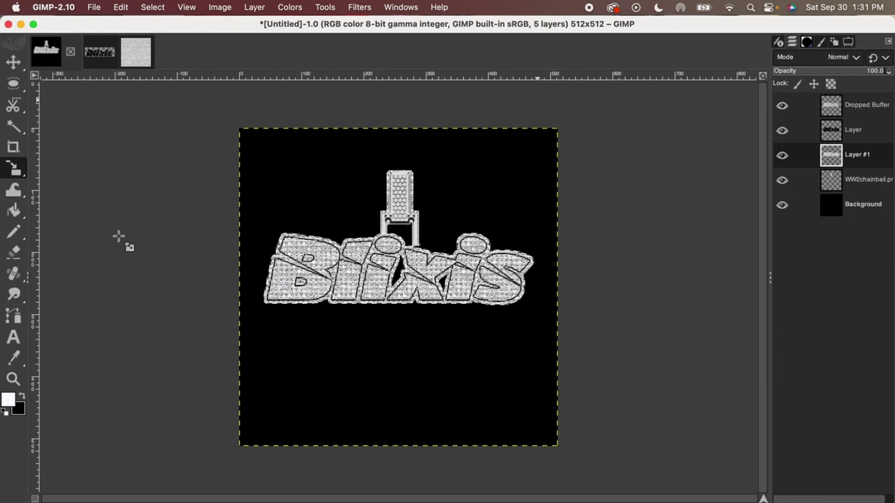
{"action": "left_click", "coordinate": [827, 132]}
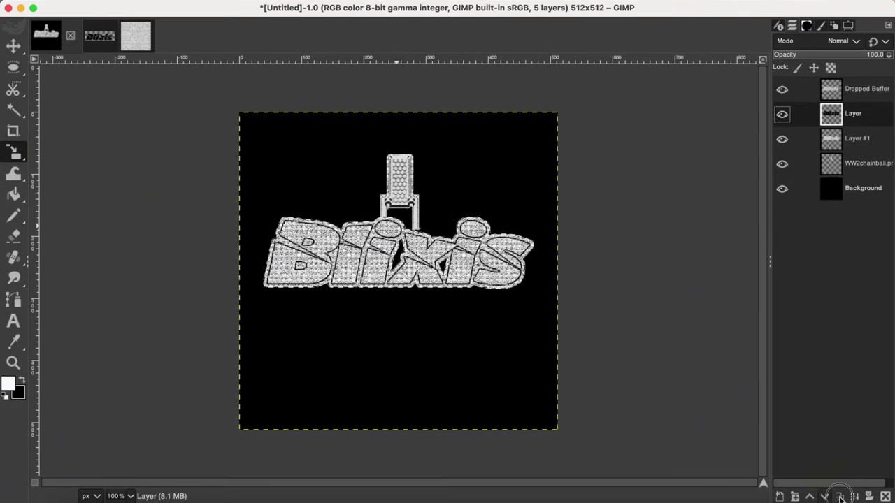
{"action": "left_click", "coordinate": [839, 496]}
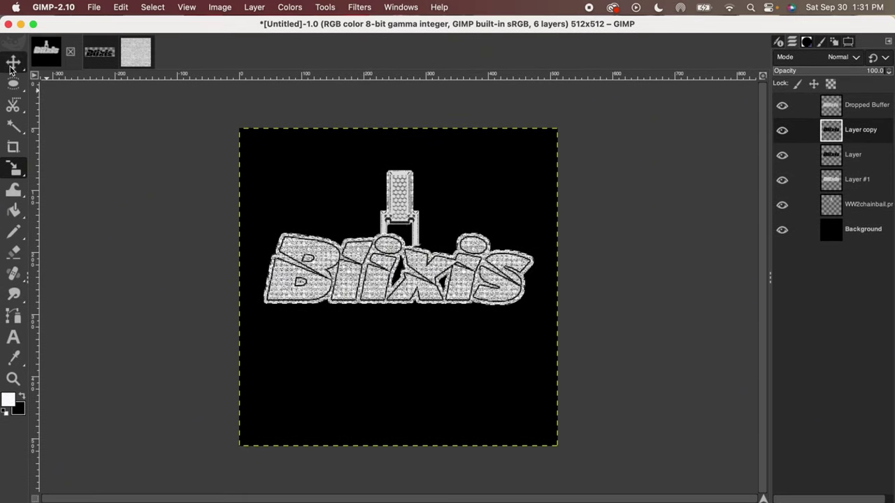
Nudge Layer copy slightly left and apply a light Gaussian blur to it.
{"action": "left_click_drag", "start_coordinate": [326, 278], "coordinate": [319, 286]}
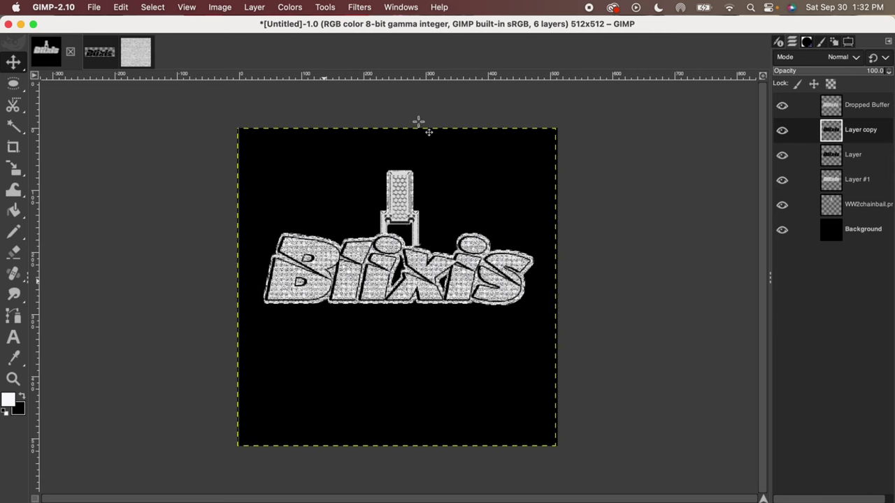
{"action": "left_click", "coordinate": [782, 132]}
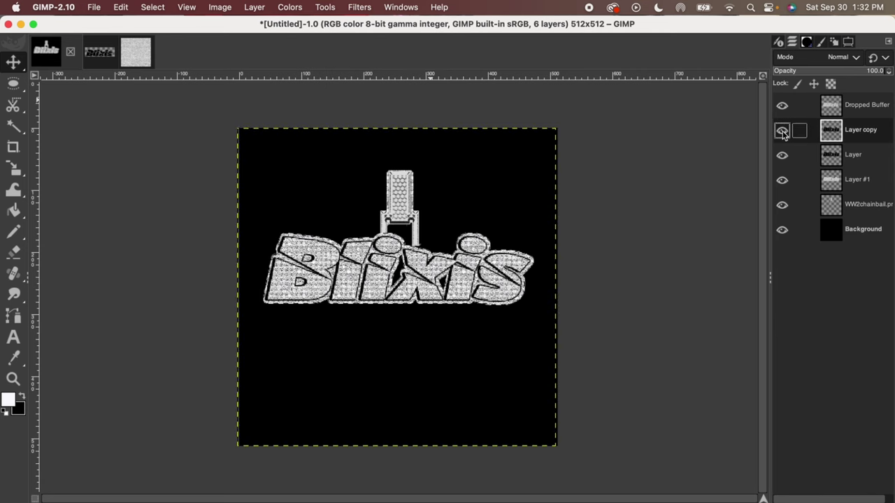
{"action": "left_click", "coordinate": [782, 131]}
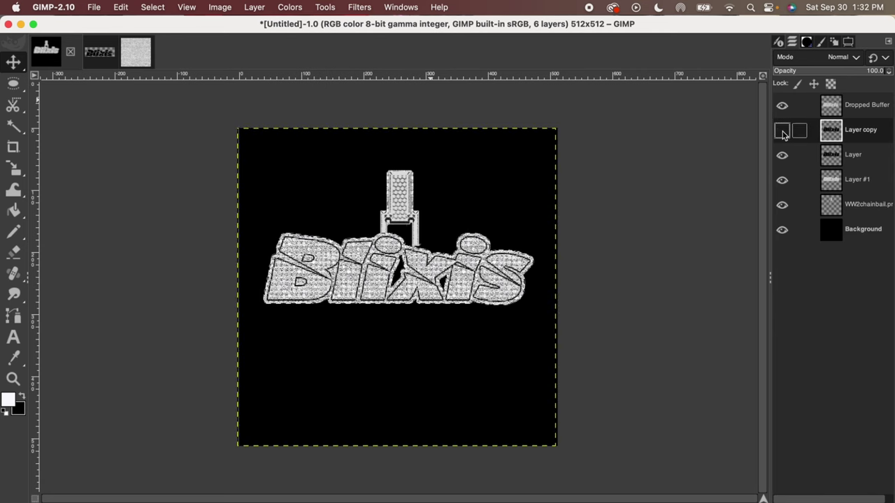
{"action": "left_click", "coordinate": [360, 7]}
{"action": "mouse_move", "coordinate": [376, 88]}
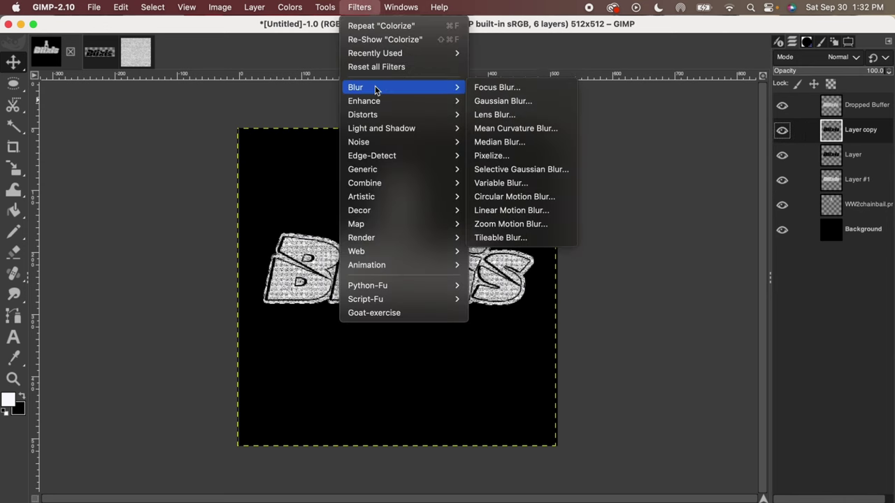
{"action": "left_click", "coordinate": [532, 102]}
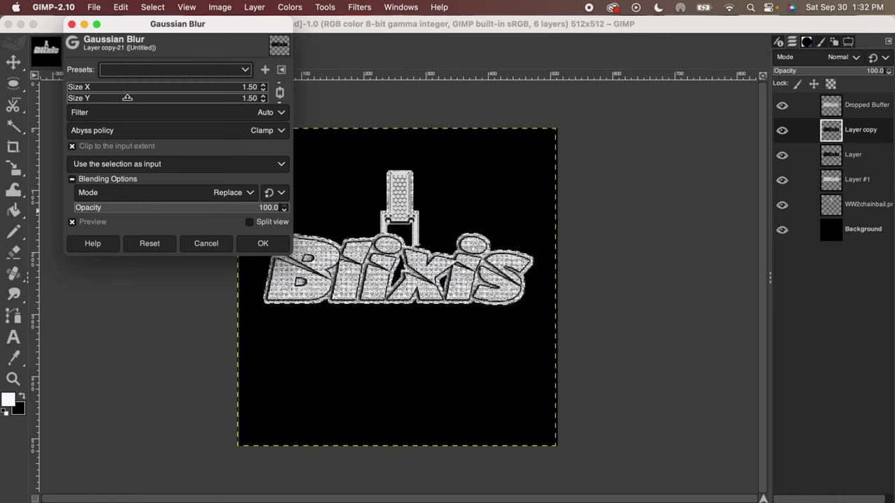
{"action": "left_click_drag", "start_coordinate": [88, 85], "coordinate": [69, 90]}
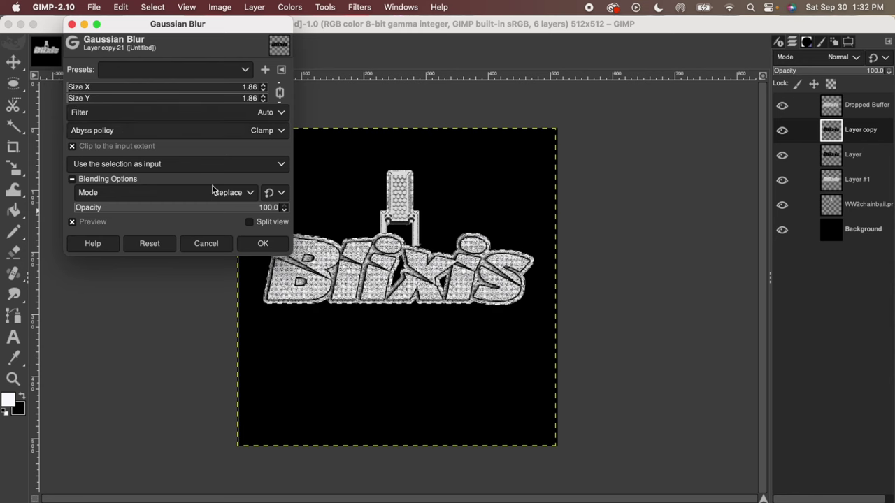
{"action": "left_click", "coordinate": [274, 246]}
Apply the same light Gaussian blur to Layer.
{"action": "left_click", "coordinate": [811, 155]}
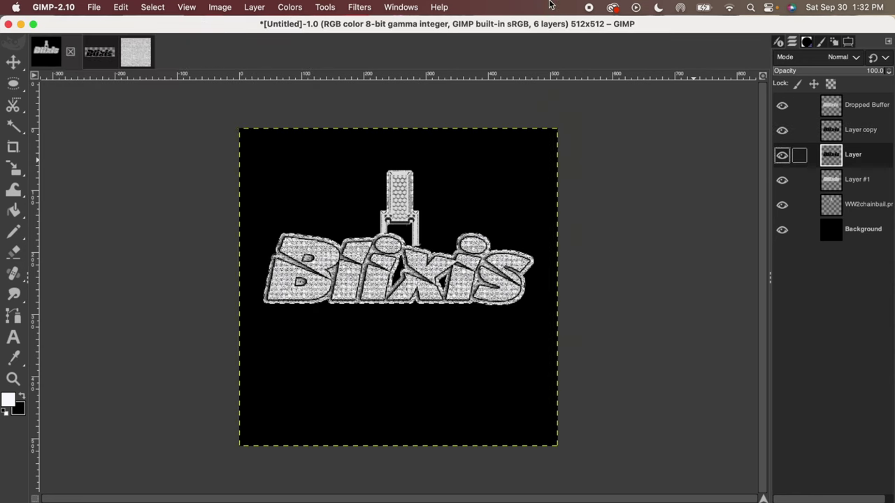
{"action": "left_click", "coordinate": [360, 7]}
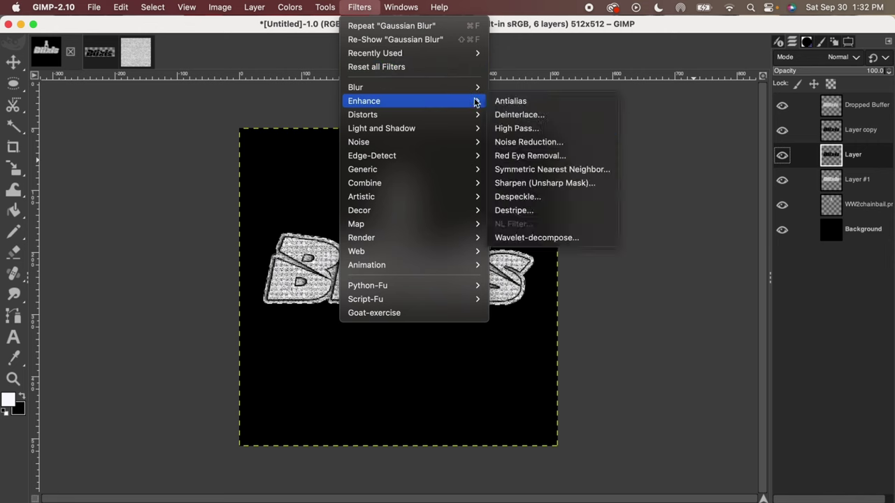
{"action": "mouse_move", "coordinate": [475, 87]}
{"action": "left_click", "coordinate": [518, 101]}
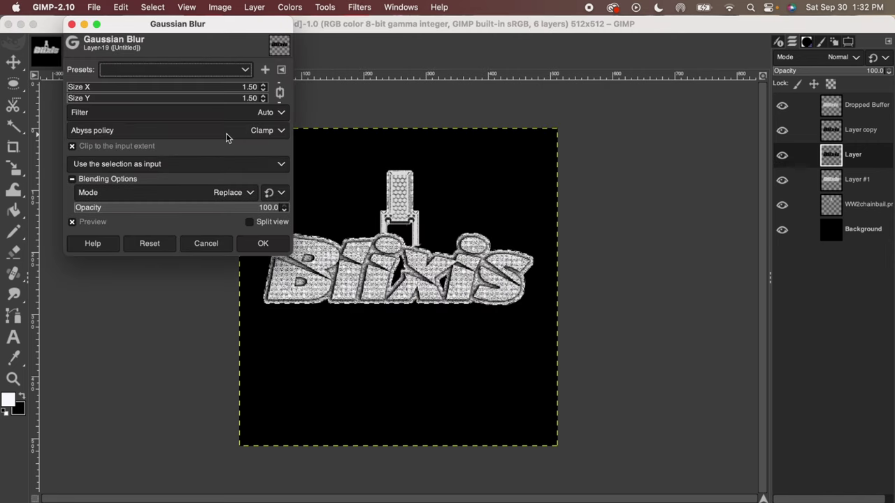
{"action": "left_click_drag", "start_coordinate": [98, 86], "coordinate": [71, 87]}
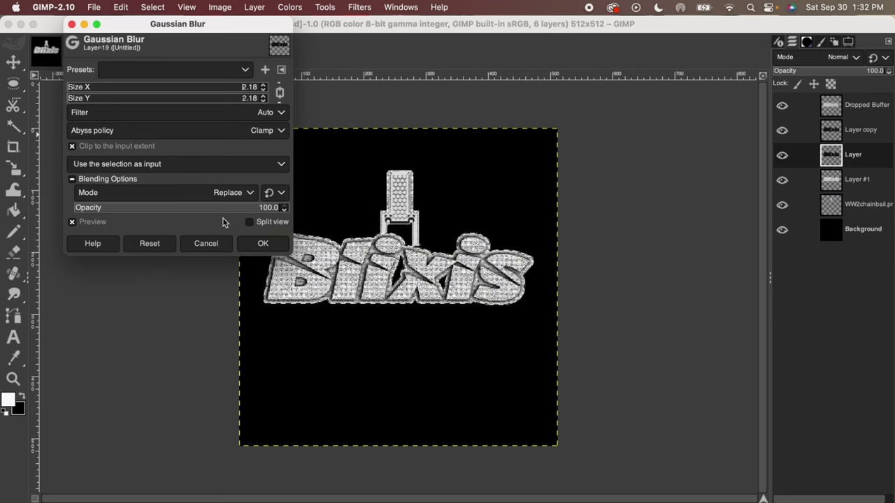
{"action": "left_click", "coordinate": [257, 248]}
Merge Dropped Buffer and the outline layers down into Layer #1, then clear the selection.
{"action": "left_click", "coordinate": [844, 107]}
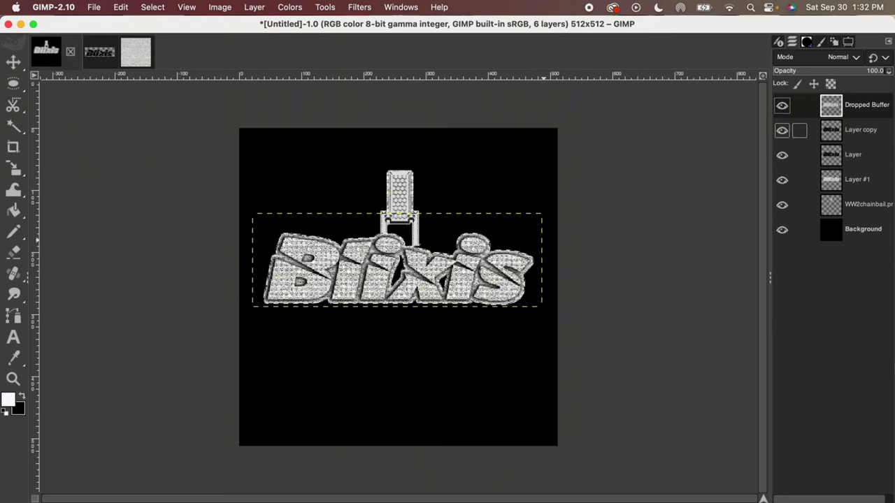
{"action": "left_click", "coordinate": [854, 496]}
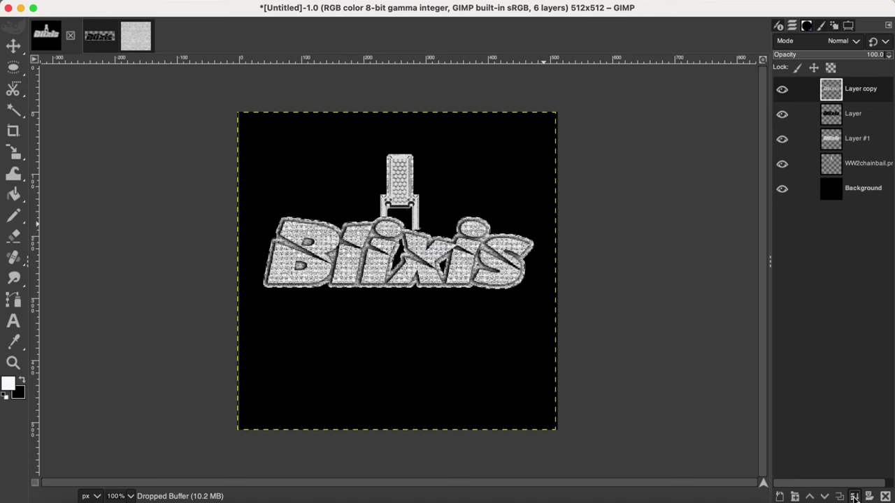
{"action": "left_click", "coordinate": [854, 496]}
{"action": "left_click", "coordinate": [854, 497]}
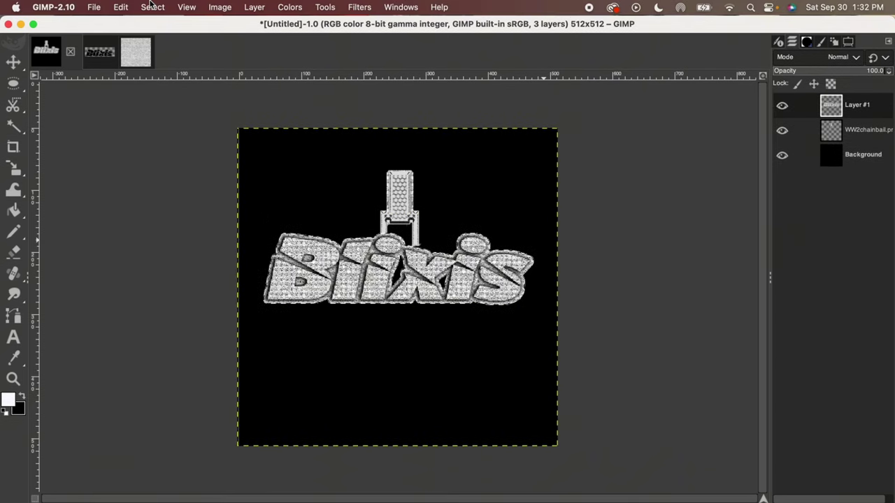
{"action": "left_click", "coordinate": [152, 7]}
{"action": "left_click", "coordinate": [155, 44]}
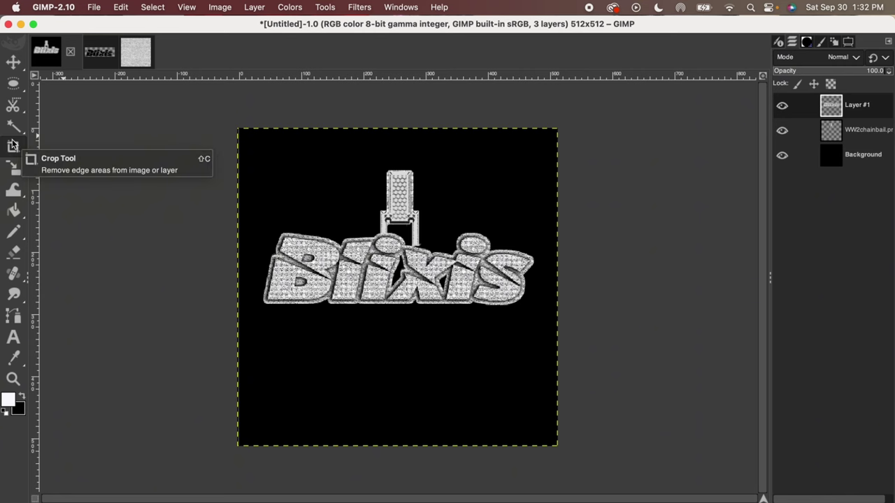
Nudge the merged pendant slightly upward and add a new empty layer.
{"action": "left_click", "coordinate": [14, 68]}
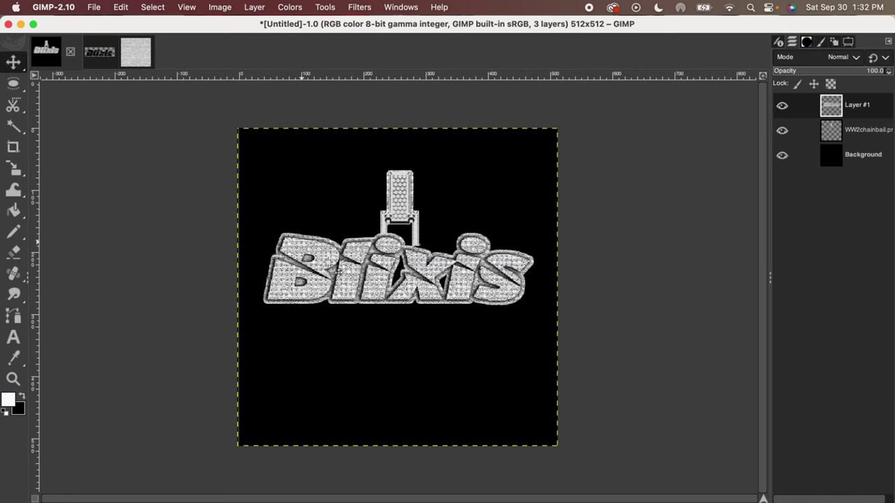
{"action": "left_click_drag", "start_coordinate": [370, 297], "coordinate": [370, 276]}
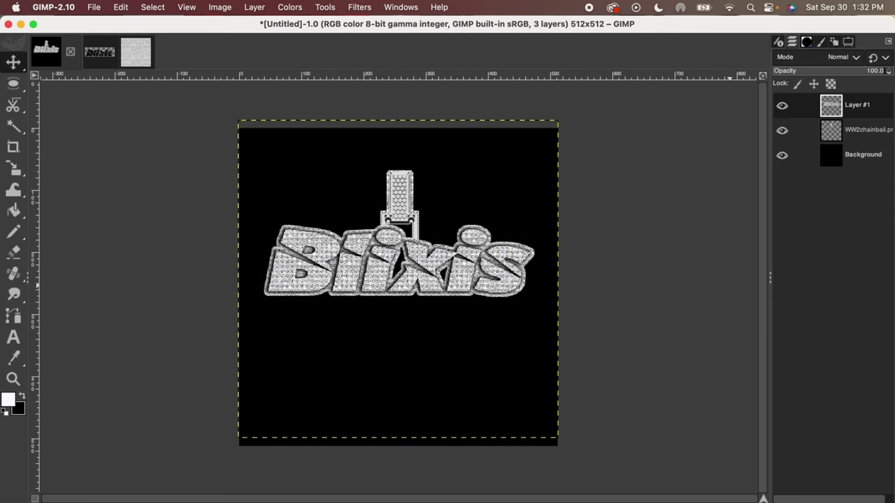
{"action": "key", "text": "super+shift+n"}
{"action": "key", "text": "Return"}
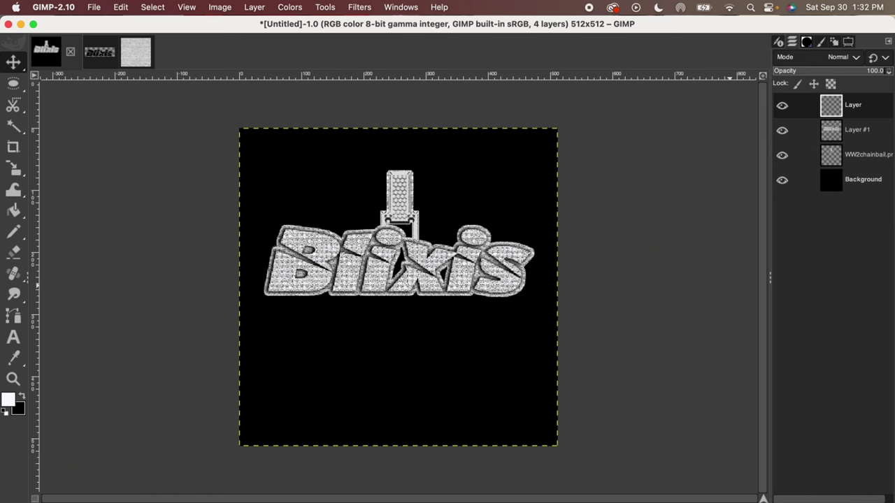
Lower the new layer to just above Background and fill it with the diamond pattern.
{"action": "left_click", "coordinate": [822, 501]}
{"action": "left_click", "coordinate": [822, 500]}
{"action": "left_click", "coordinate": [125, 7]}
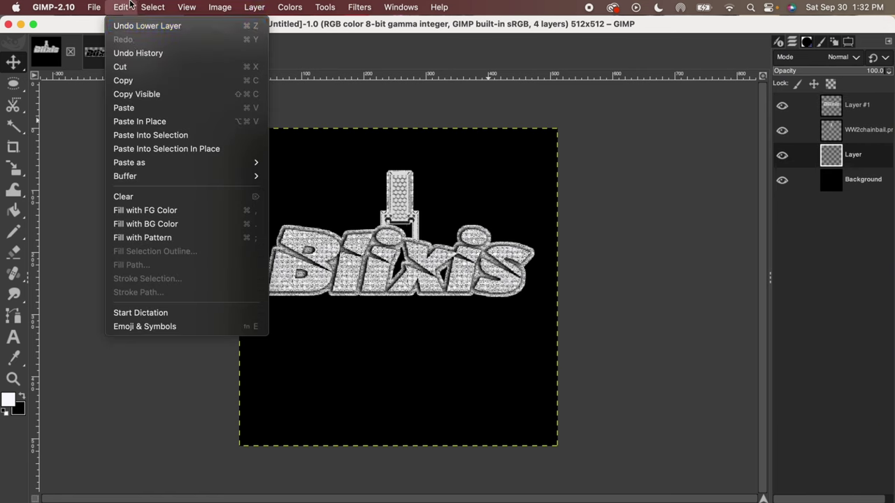
{"action": "left_click", "coordinate": [124, 239]}
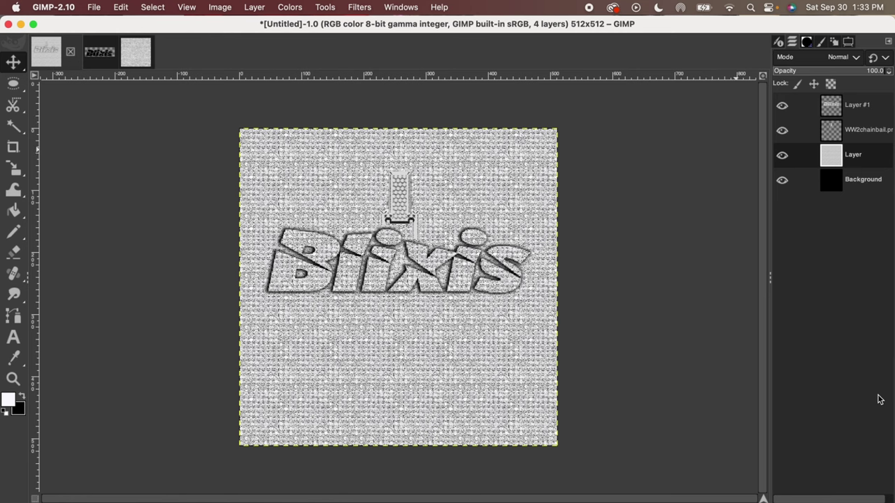
{"action": "left_click", "coordinate": [833, 105]}
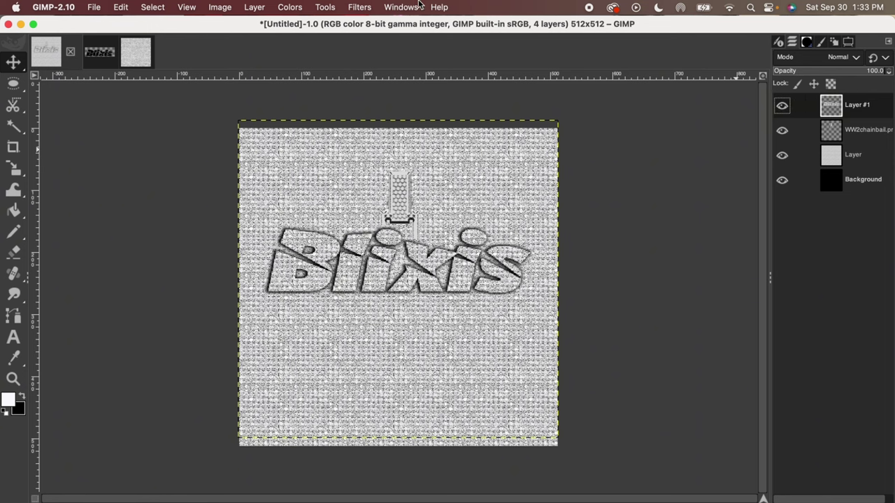
{"action": "left_click", "coordinate": [359, 7]}
Run Add Bevel on Layer #1 with thickness 30, Work on copy off, Keep bump layer on.
{"action": "mouse_move", "coordinate": [380, 210]}
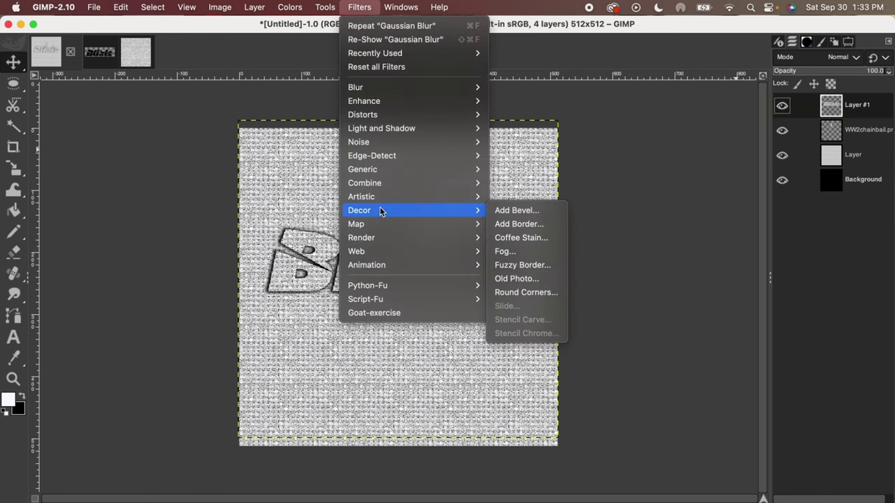
{"action": "left_click", "coordinate": [525, 213]}
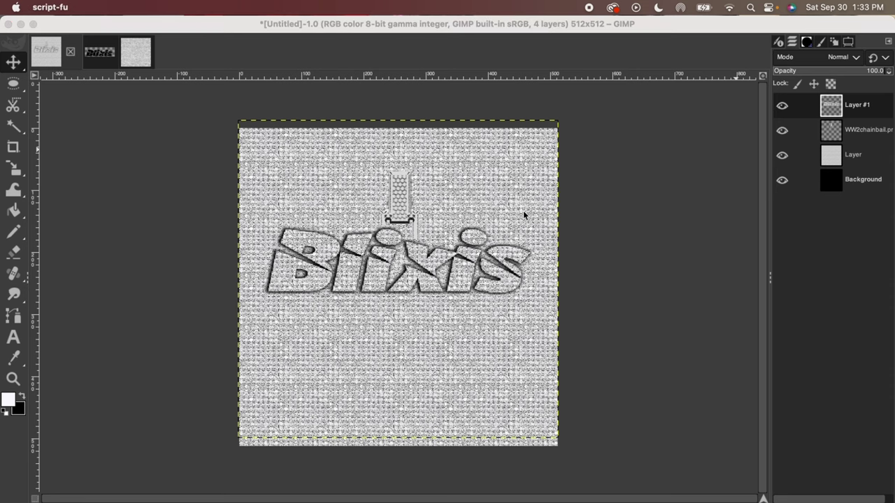
{"action": "left_click_drag", "start_coordinate": [380, 236], "coordinate": [530, 230]}
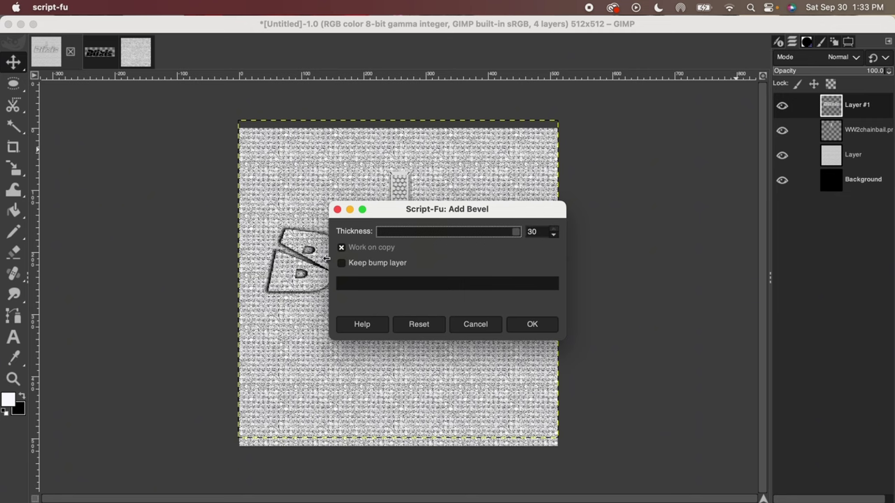
{"action": "left_click", "coordinate": [342, 248]}
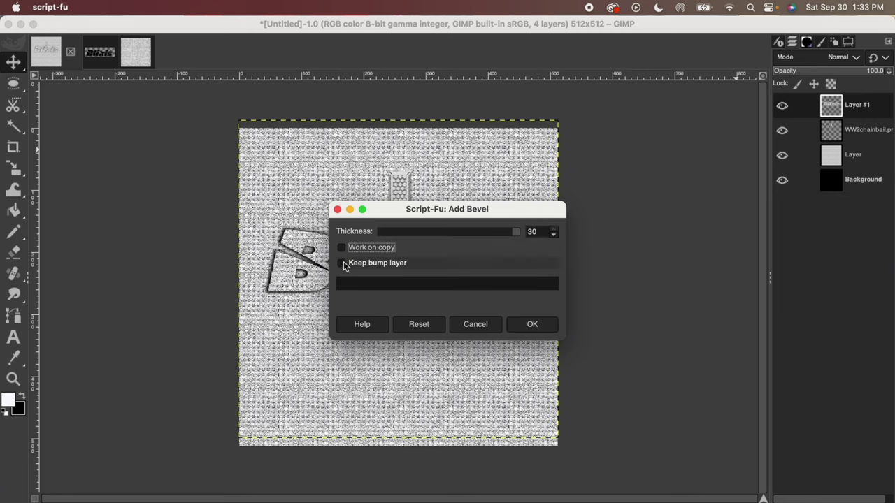
{"action": "left_click", "coordinate": [342, 263]}
{"action": "left_click", "coordinate": [533, 325]}
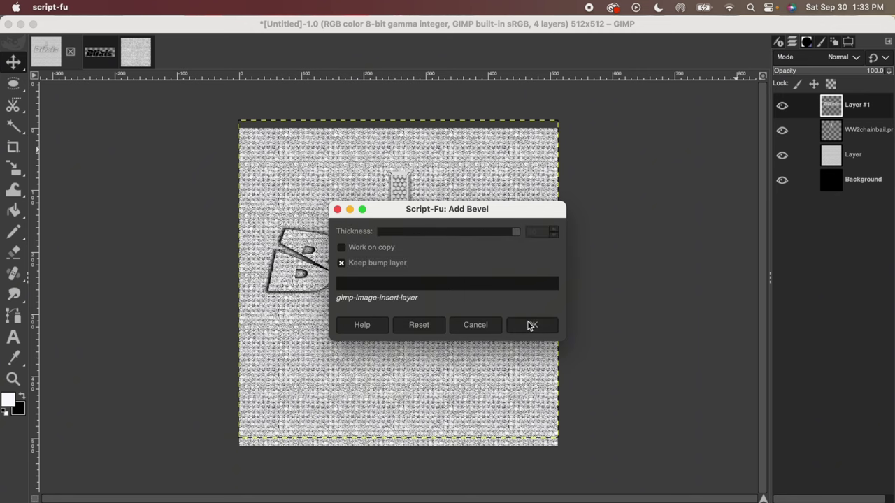